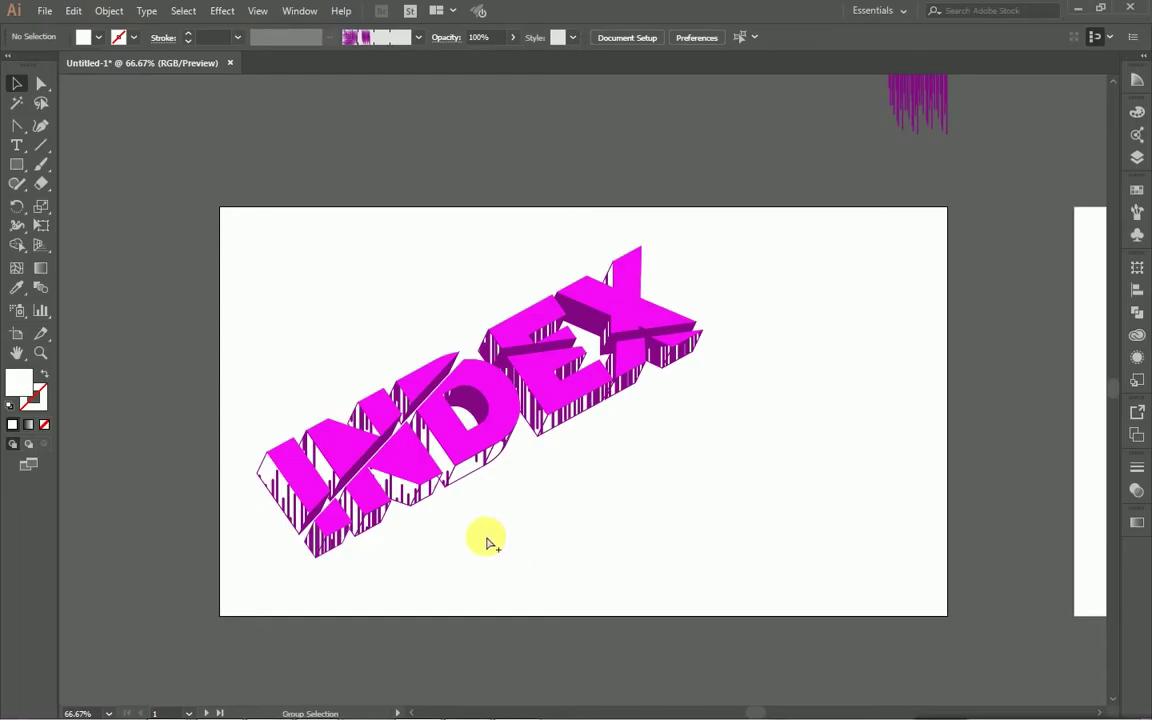
# Scroll the view from the finished INDEX artwork over to the blank second artboard.
pyautogui.scroll(1, 486, 541)
pyautogui.scroll(1, 487, 535)
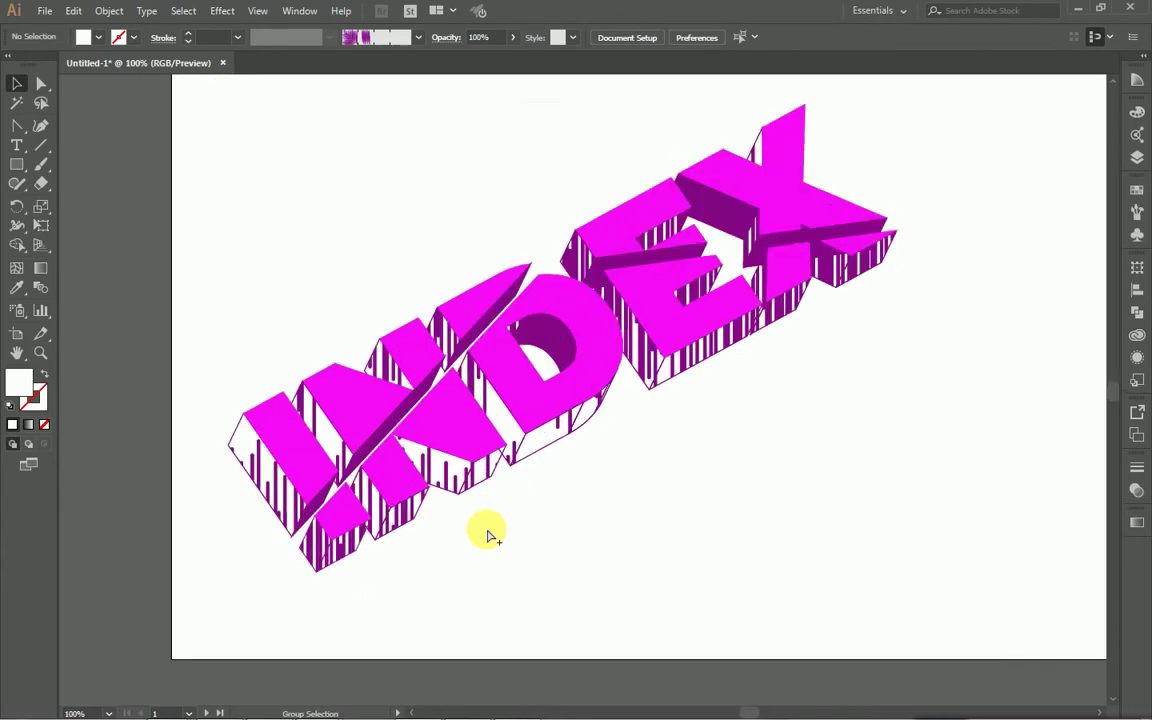
pyautogui.scroll(1, 487, 535)
pyautogui.scroll(-3, 487, 535)
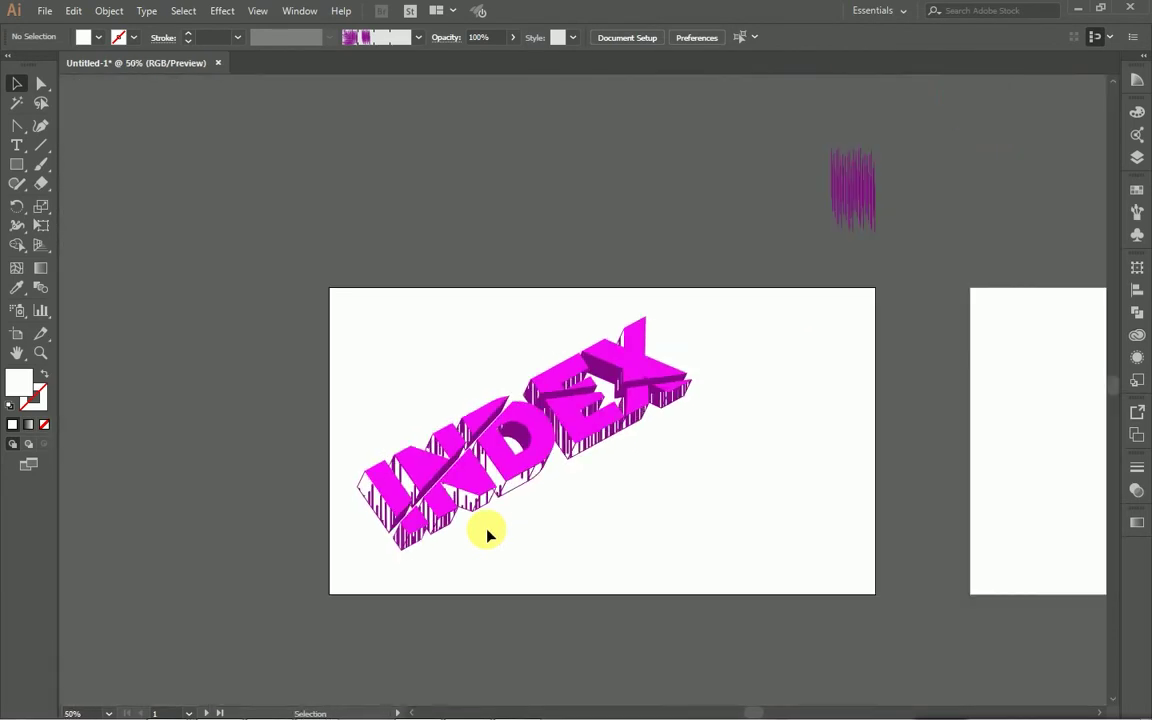
pyautogui.hscroll(2, 487, 535)
pyautogui.hscroll(4, 487, 535)
pyautogui.hscroll(4, 488, 533)
pyautogui.hscroll(1, 490, 529)
pyautogui.scroll(1, 506, 481)
pyautogui.scroll(-1, 527, 404)
pyautogui.hscroll(1, 527, 401)
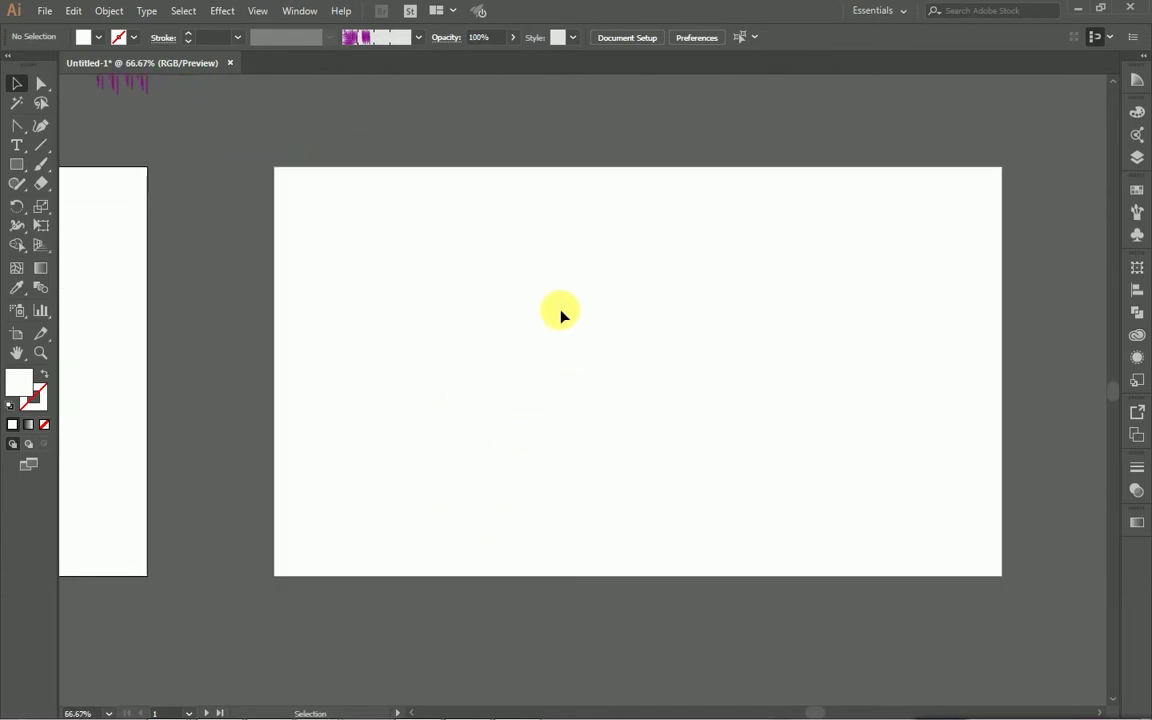
# Place a text object on the blank artboard and replace its placeholder with INDEX.
pyautogui.click(17, 145)
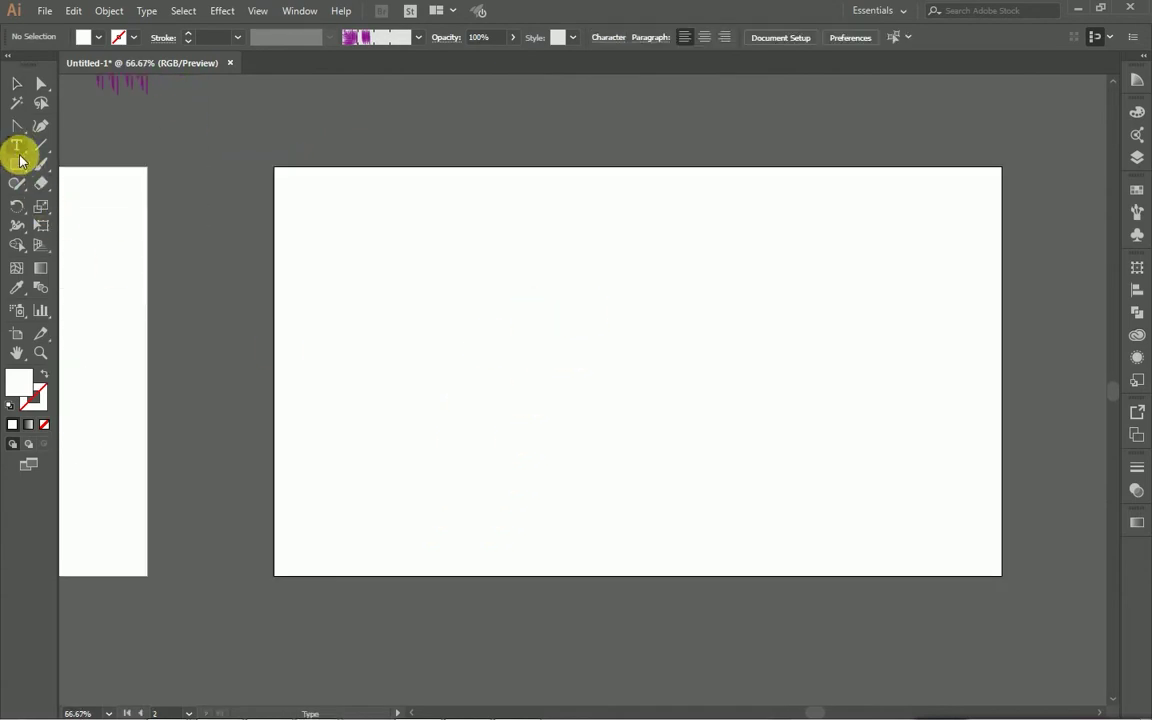
pyautogui.click(470, 334)
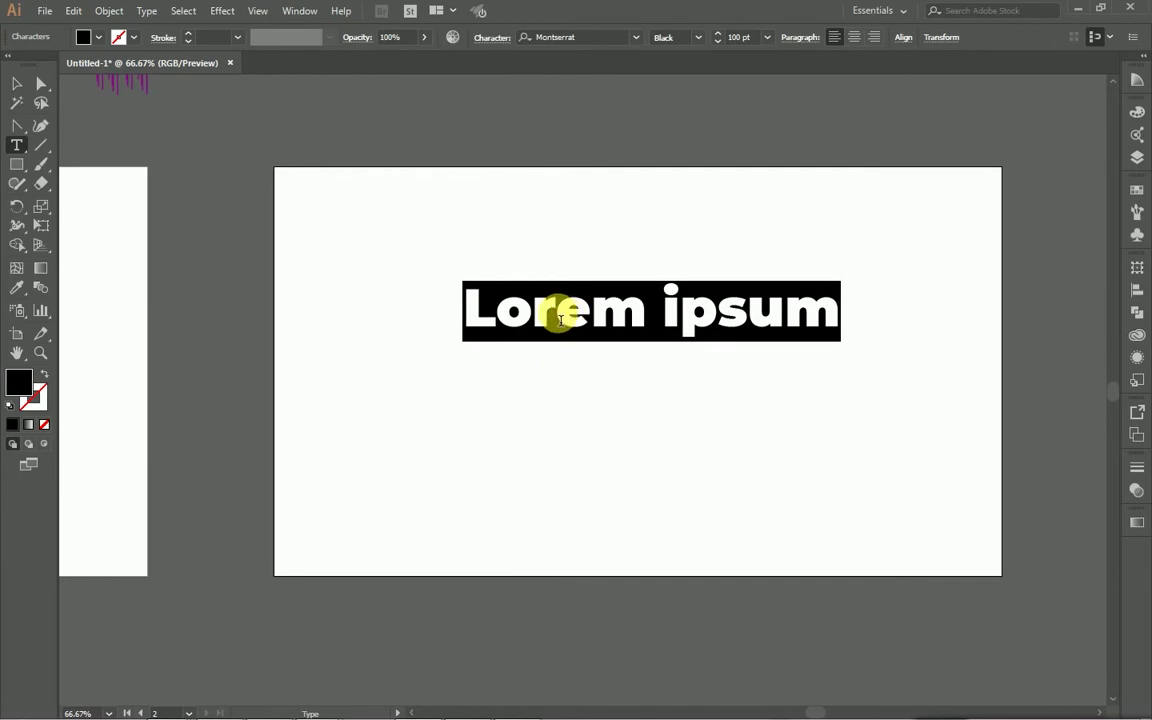
pyautogui.tripleClick(560, 314)
pyautogui.press('BackSpace')
pyautogui.write('INDE')
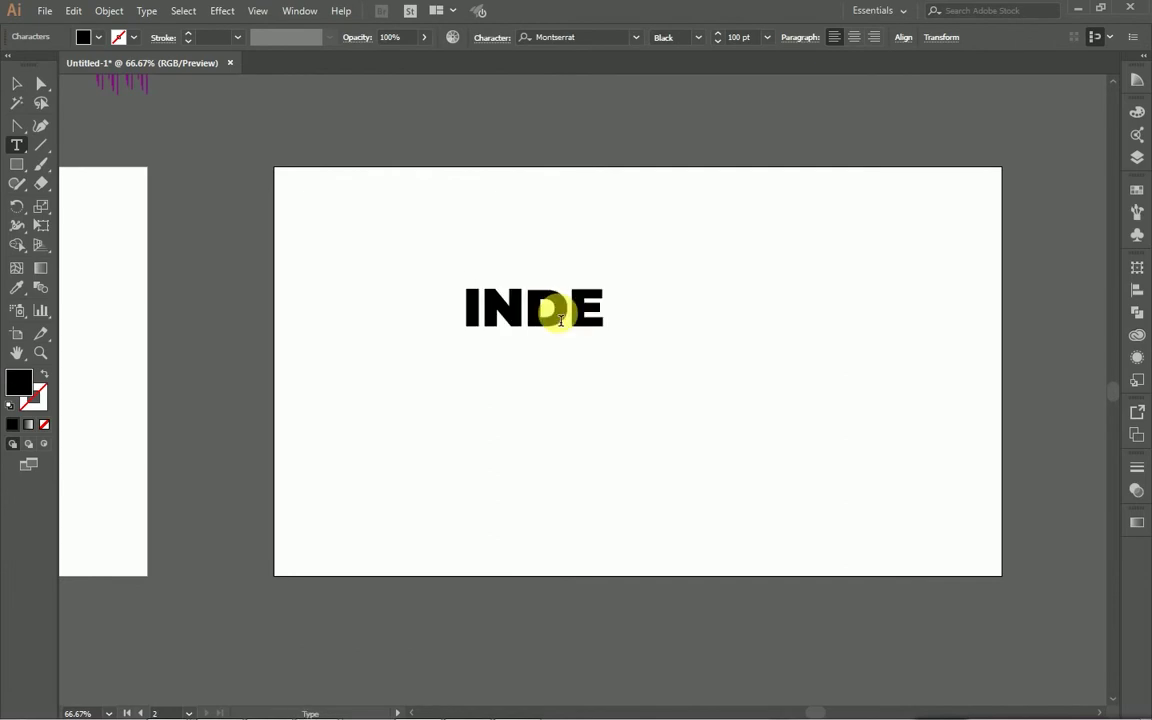
pyautogui.write('X')
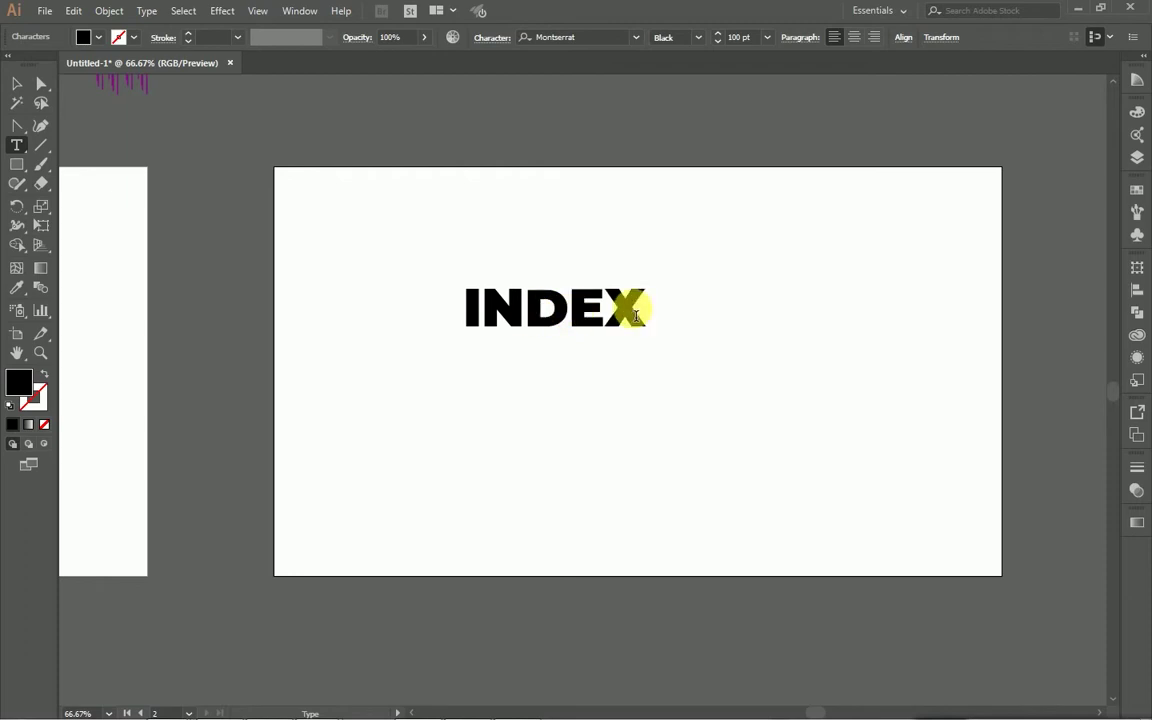
# Select INDEX and check its Montserrat Black font family, weight and size.
pyautogui.doubleClick(465, 318)
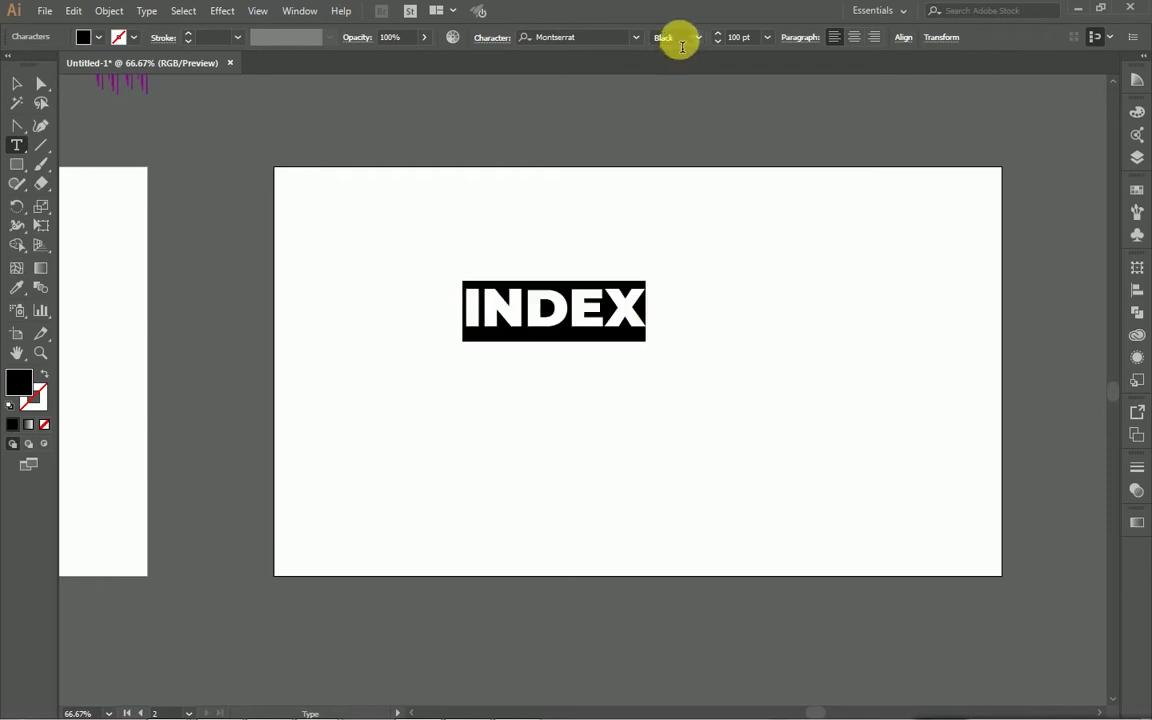
pyautogui.click(596, 42)
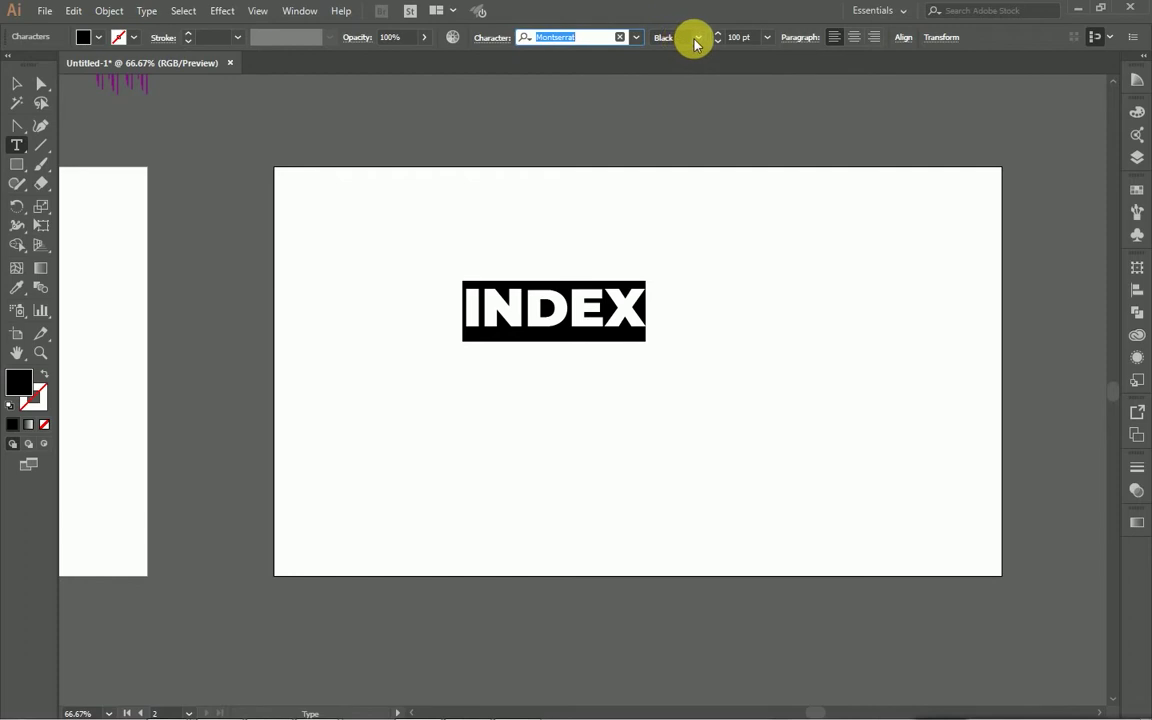
pyautogui.click(660, 38)
pyautogui.click(740, 37)
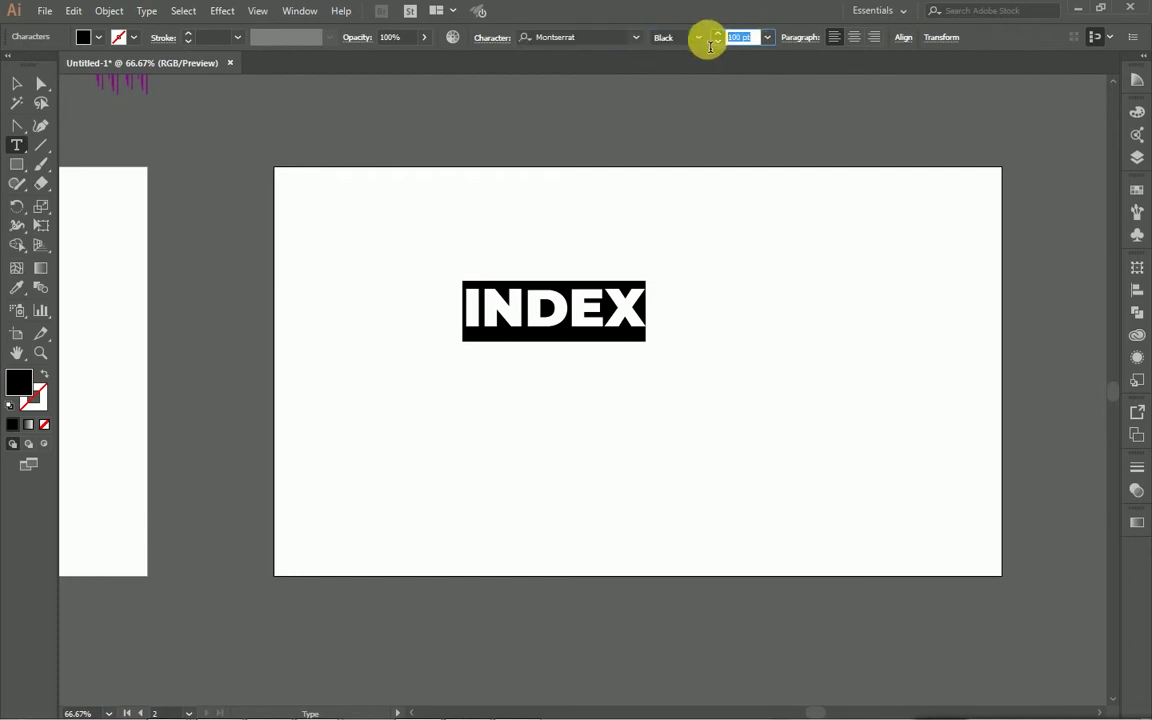
pyautogui.click(16, 83)
# Scale INDEX up to about 169.68 pt by its corner handle and move it left.
pyautogui.click(665, 358)
pyautogui.click(519, 285)
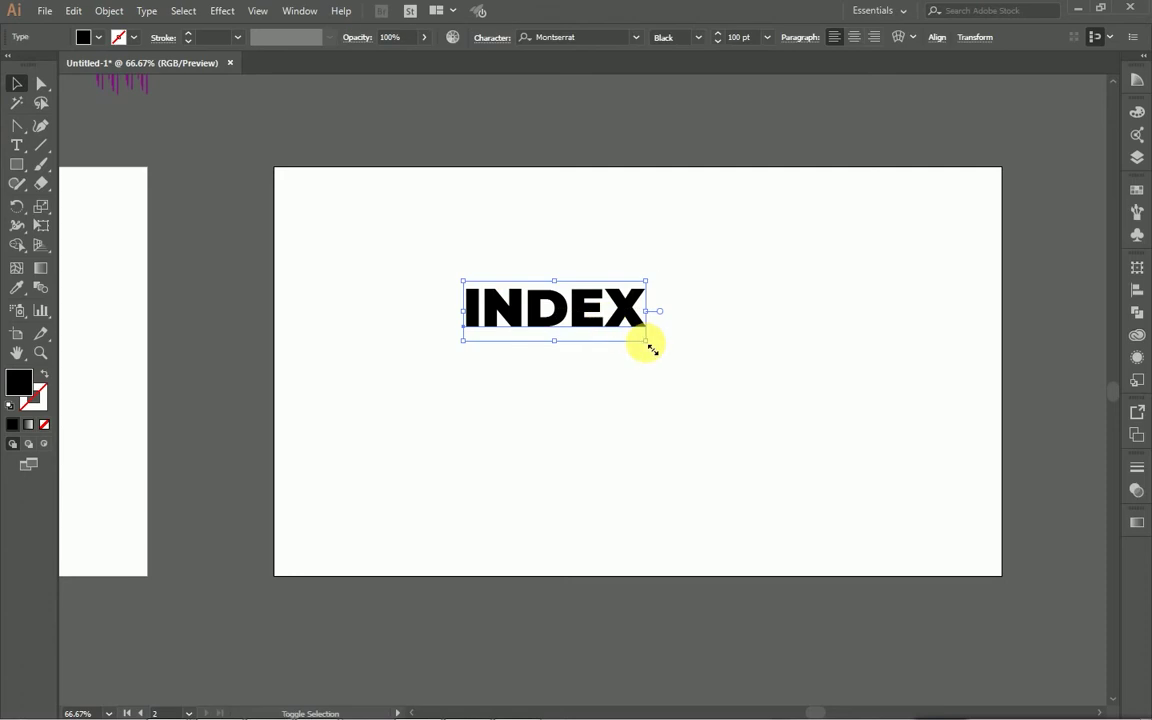
pyautogui.moveTo(651, 348); pyautogui.dragTo(779, 389)
pyautogui.click(800, 380)
pyautogui.moveTo(660, 345); pyautogui.dragTo(612, 365)
pyautogui.moveTo(751, 424); pyautogui.dragTo(390, 268)
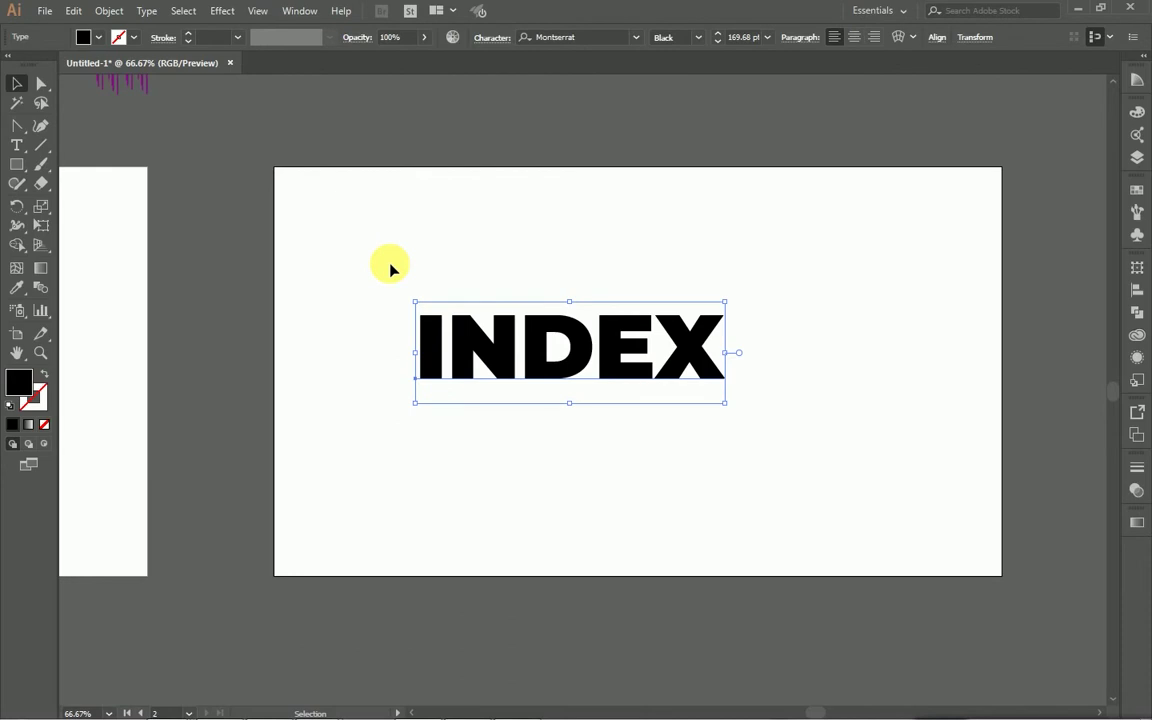
# Convert the INDEX text into outlined letter shapes with Create Outlines.
pyautogui.rightClick(613, 354)
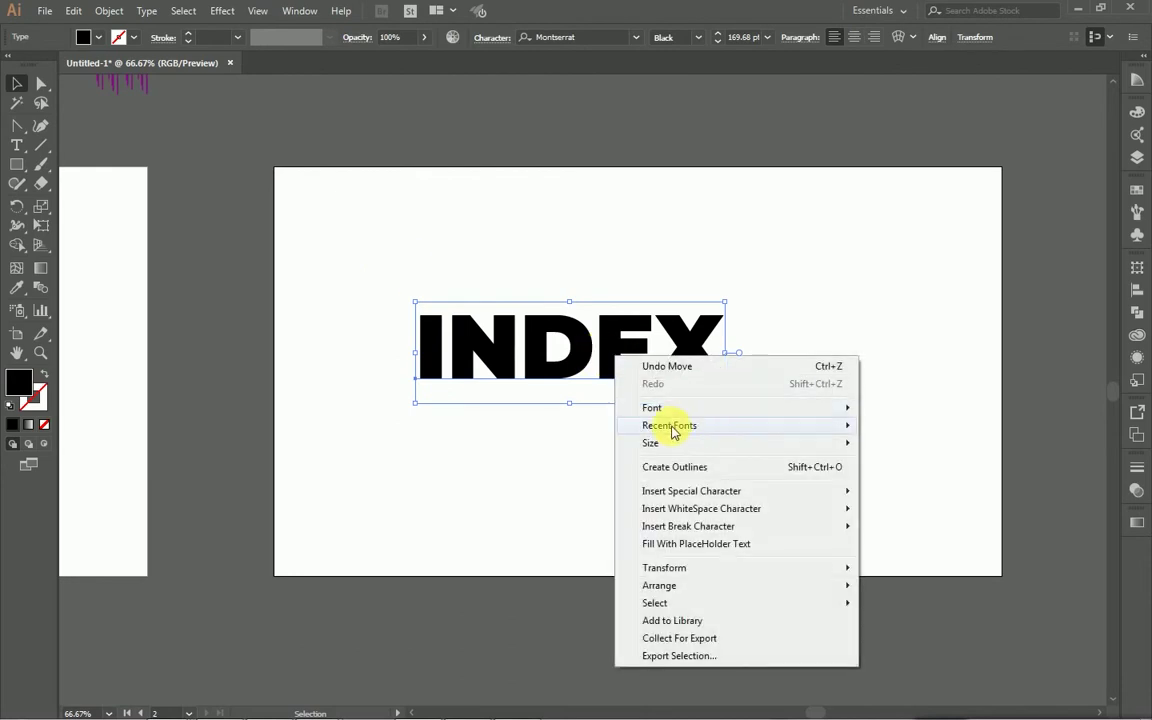
pyautogui.click(525, 445)
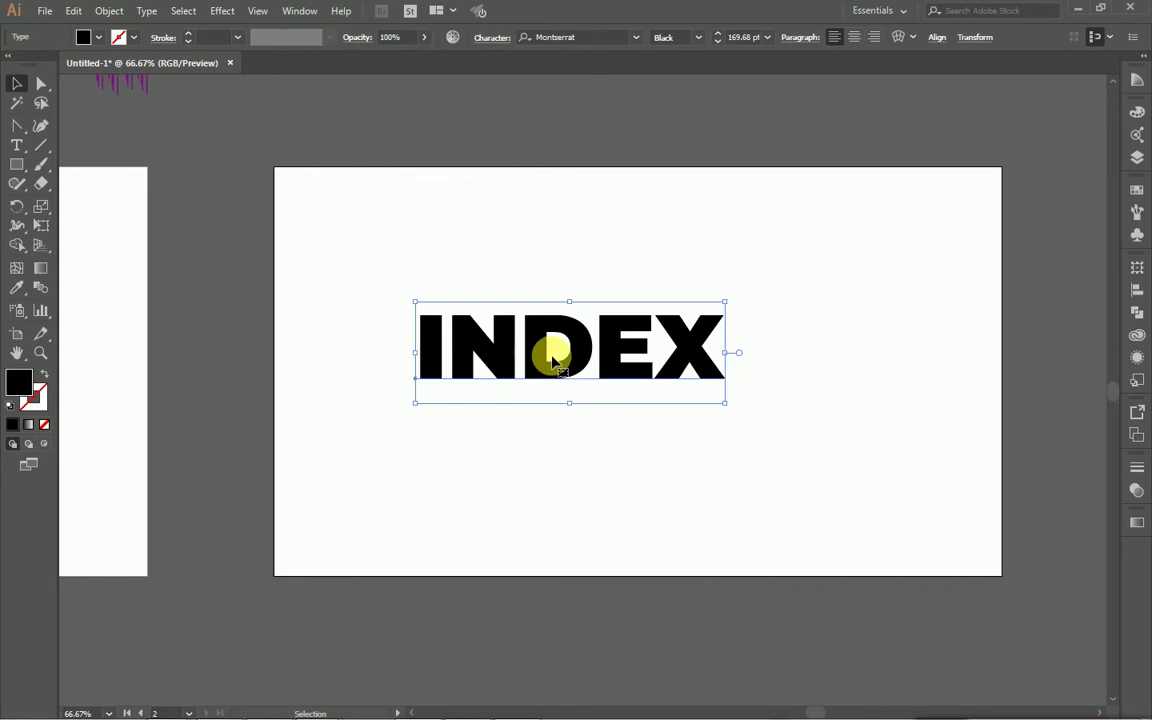
pyautogui.rightClick(552, 357)
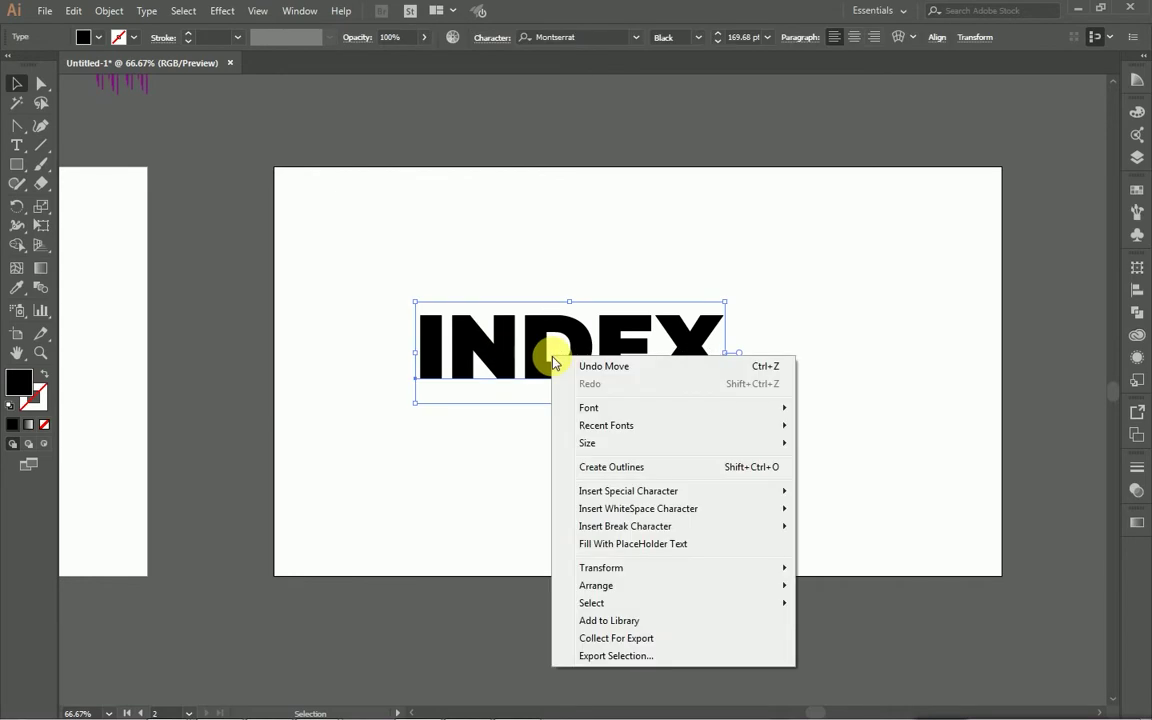
pyautogui.click(611, 467)
pyautogui.moveTo(807, 417); pyautogui.dragTo(380, 321)
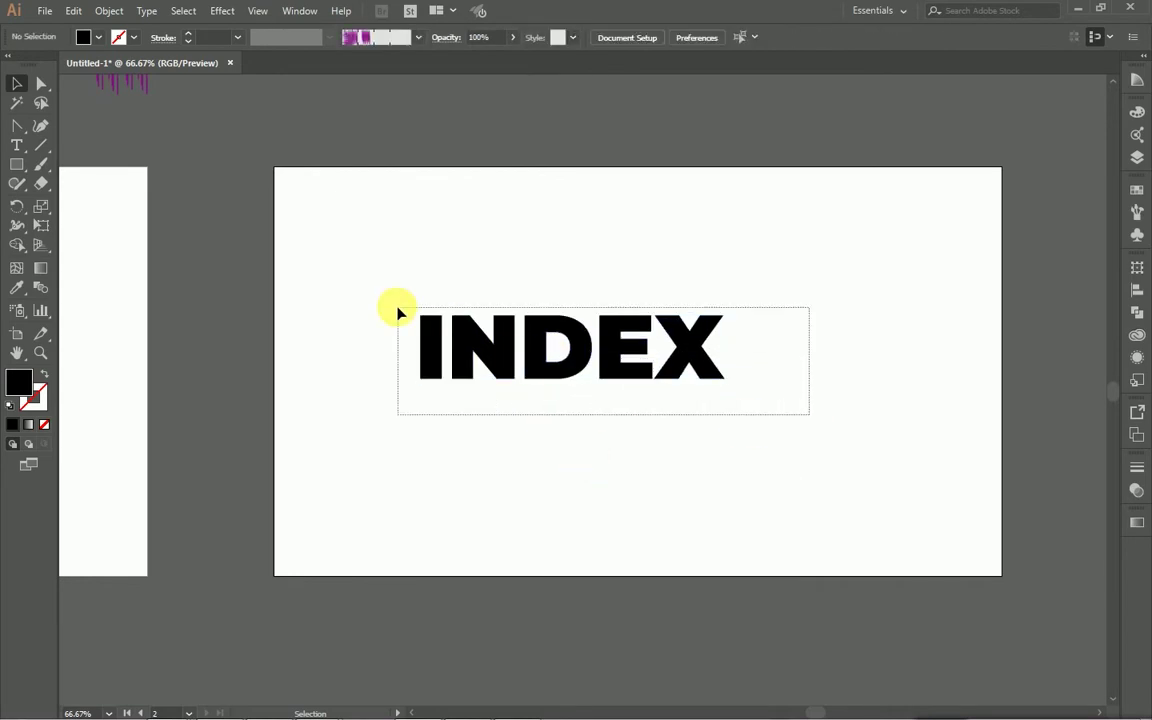
# Fill the outlined INDEX letters with the magenta swatch.
pyautogui.click(97, 37)
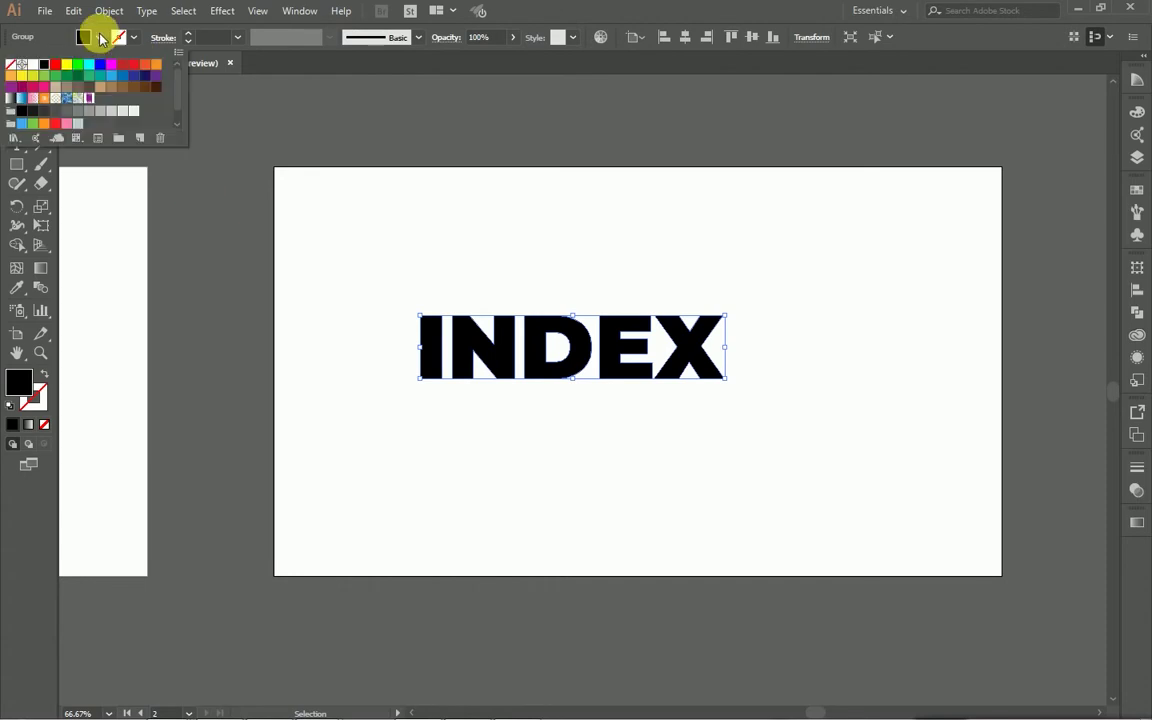
pyautogui.click(113, 65)
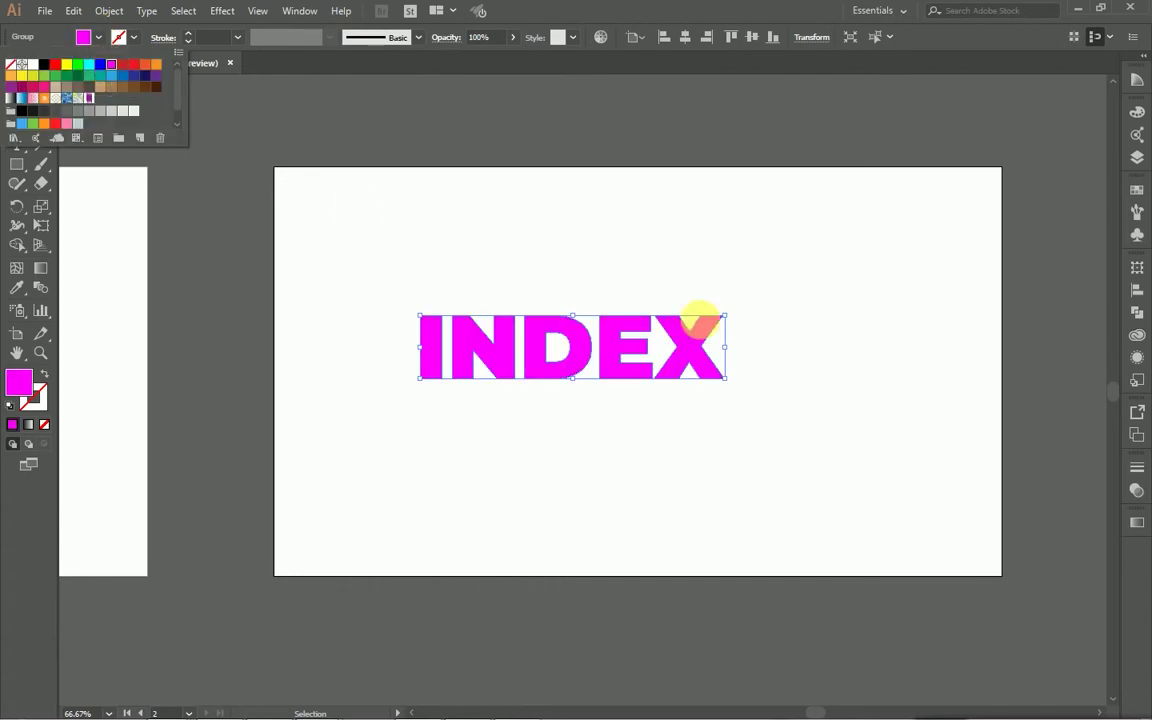
pyautogui.moveTo(748, 416); pyautogui.dragTo(361, 315)
pyautogui.click(537, 384)
pyautogui.click(556, 378)
pyautogui.scroll(1, 257, 190)
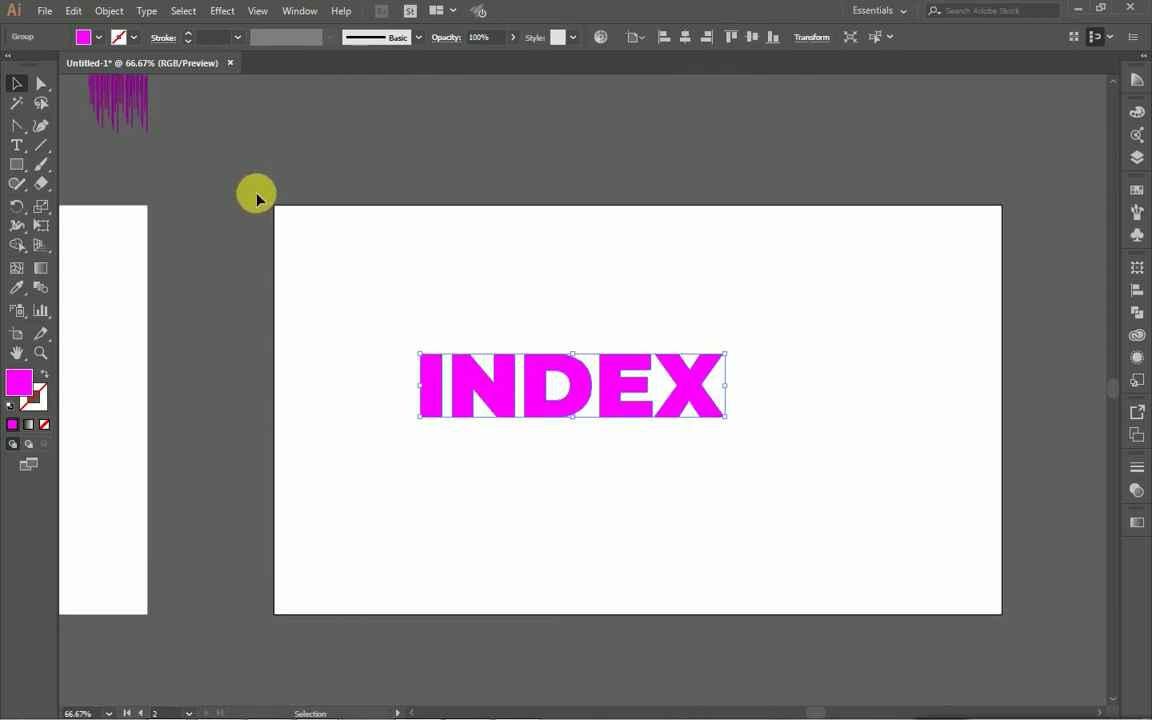
# Draw a diagonal line across I, N and D and slice them with Divide Objects Below.
pyautogui.click(40, 148)
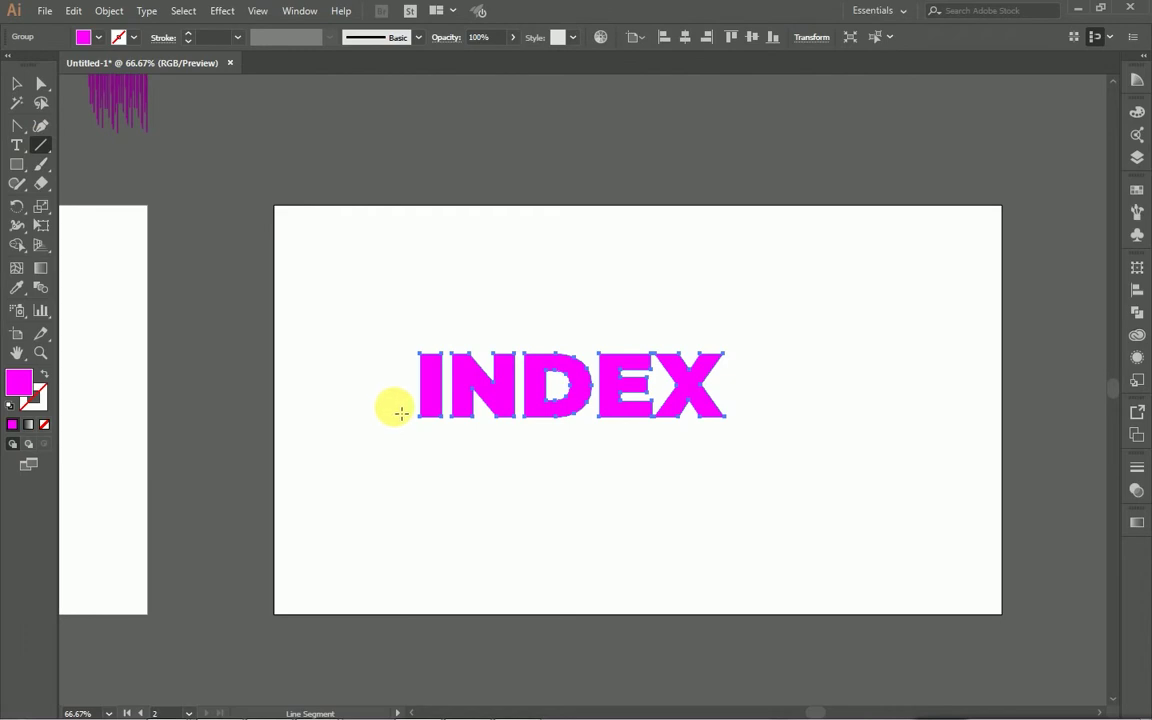
pyautogui.moveTo(405, 409)
pyautogui.mouseDown()
pyautogui.moveTo(594, 366)
pyautogui.moveTo(588, 353)
pyautogui.mouseUp()
pyautogui.click(108, 11)
pyautogui.moveTo(200, 360)
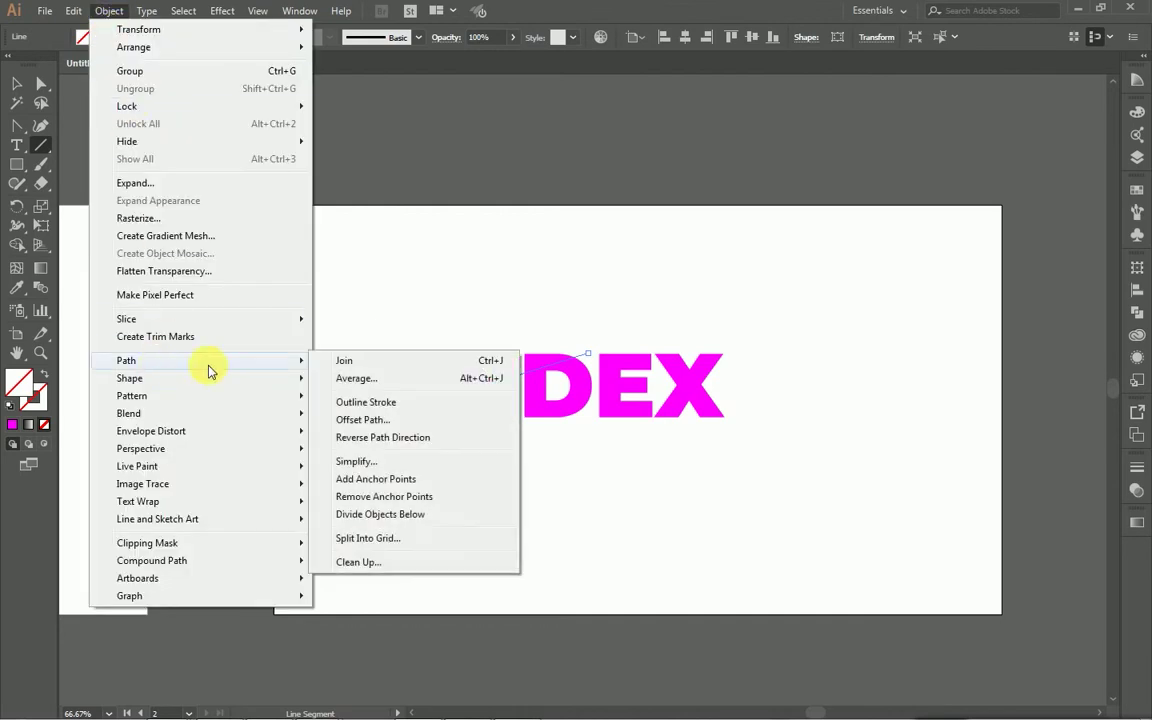
pyautogui.click(423, 514)
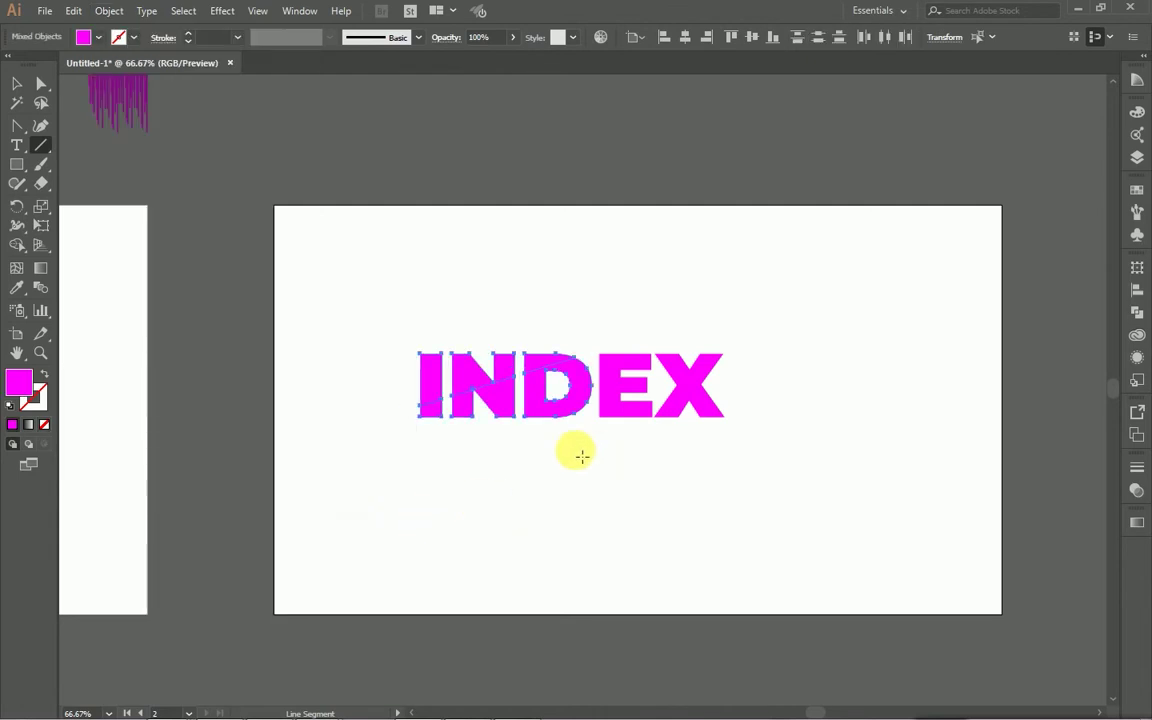
pyautogui.click(41, 145)
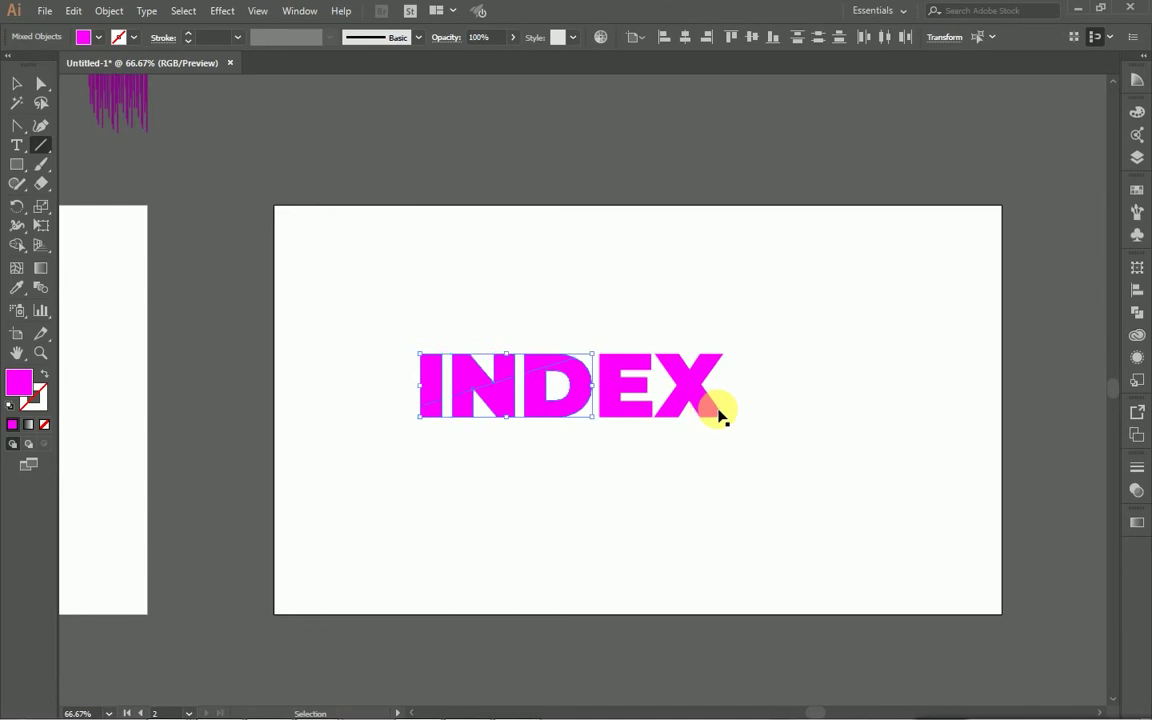
# Draw a second diagonal line through E and X and divide the shapes below it.
pyautogui.scroll(-2, 724, 414)
pyautogui.moveTo(717, 407); pyautogui.dragTo(659, 407)
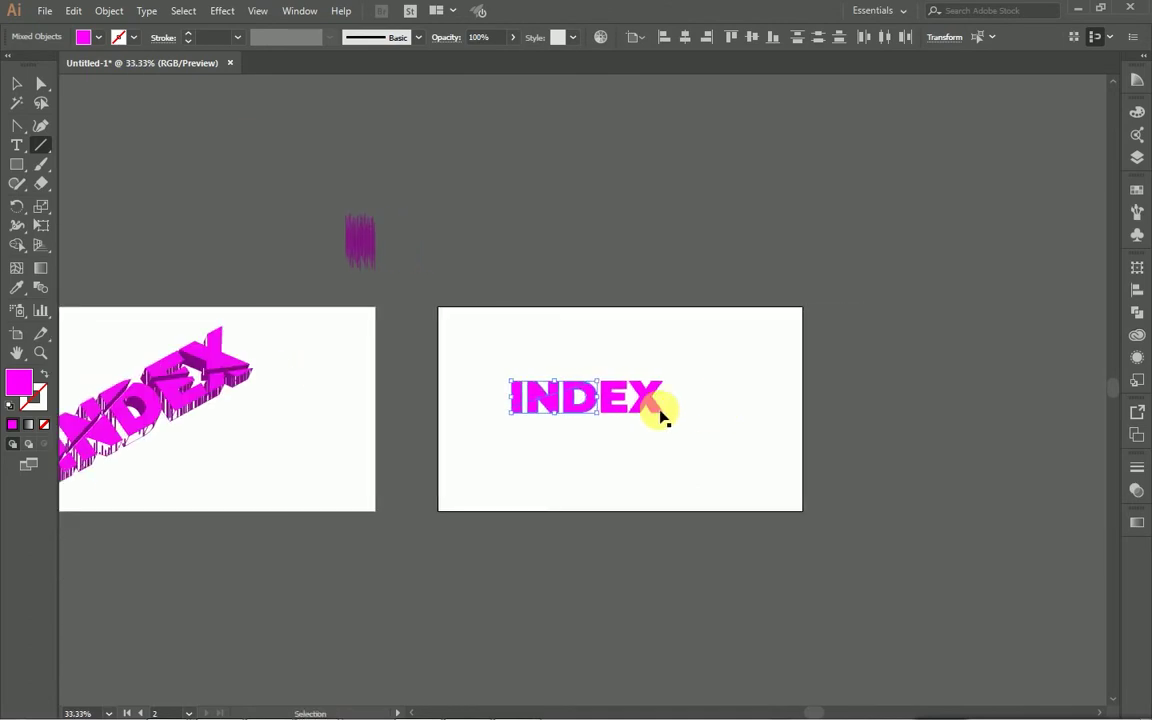
pyautogui.scroll(1, 668, 418)
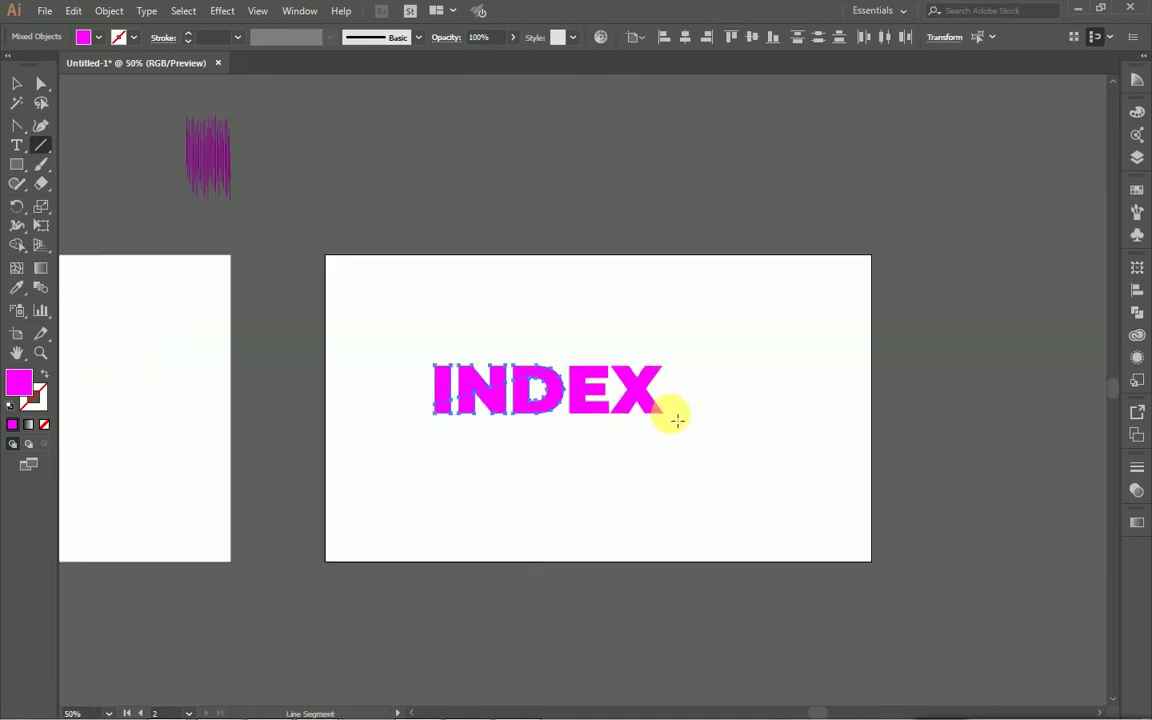
pyautogui.moveTo(662, 413); pyautogui.dragTo(573, 388)
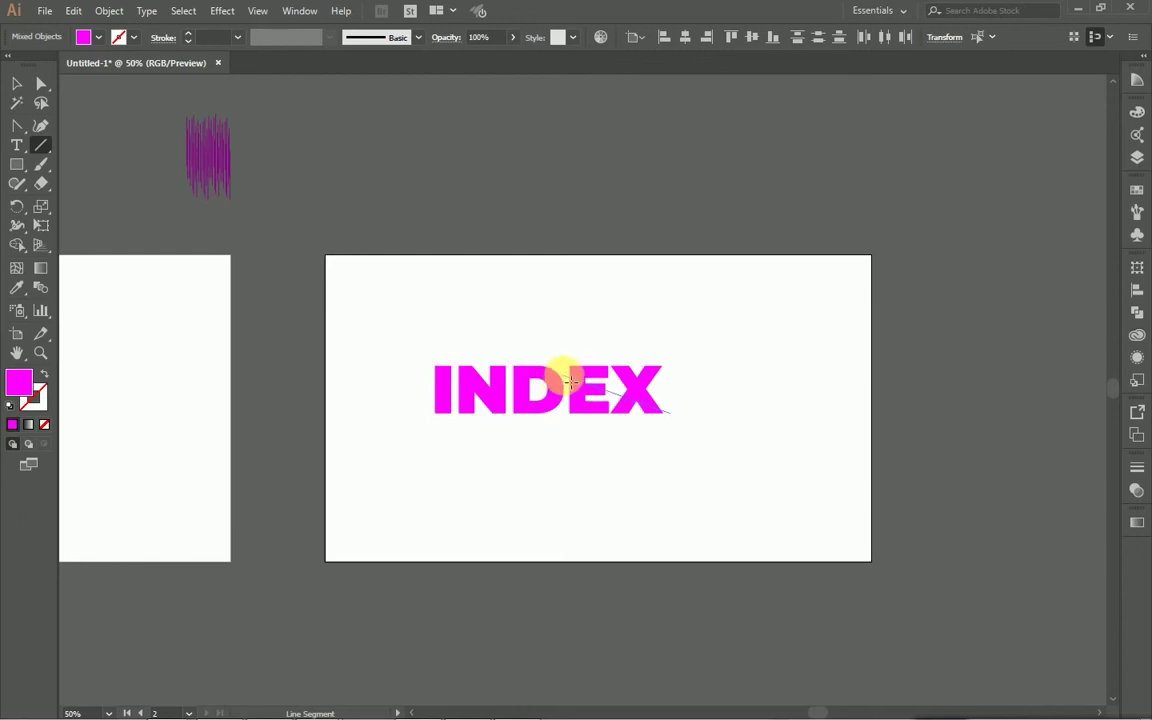
pyautogui.moveTo(571, 383); pyautogui.dragTo(565, 376)
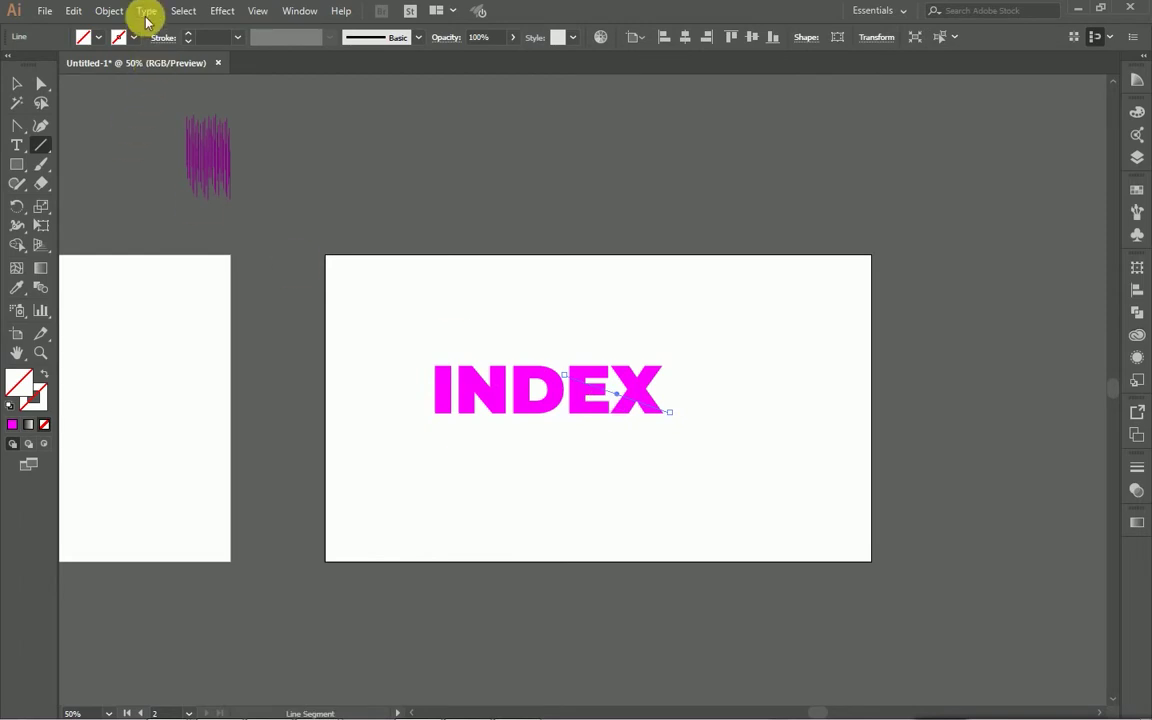
pyautogui.click(108, 11)
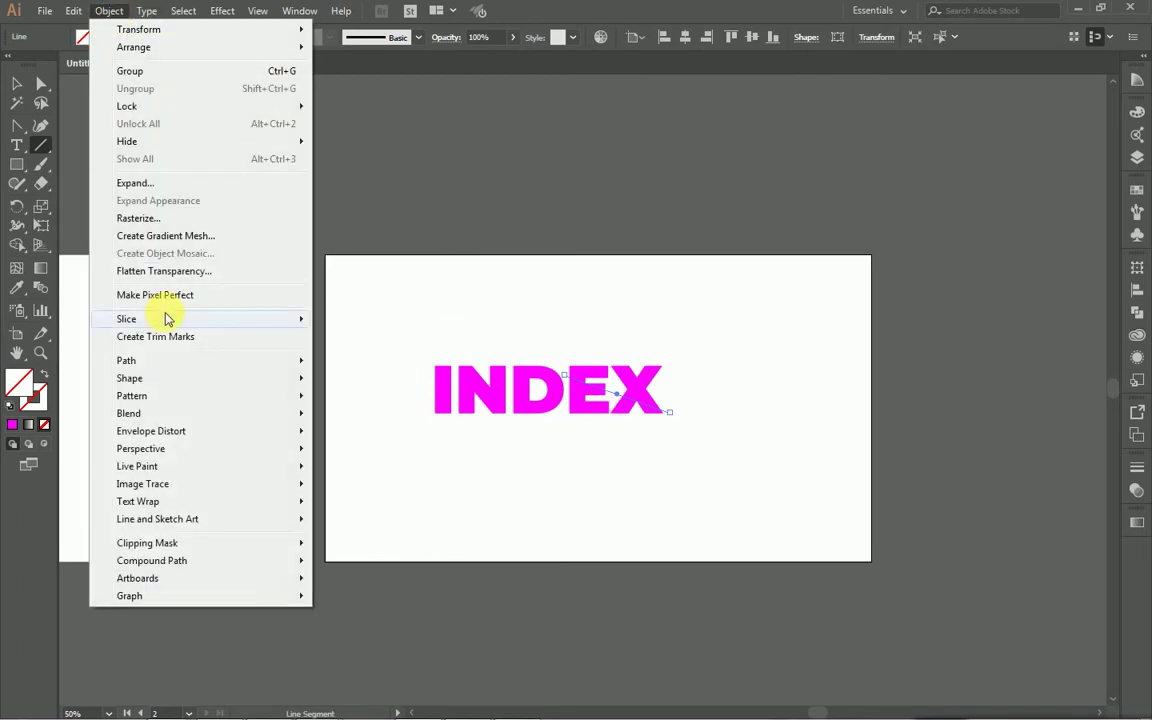
pyautogui.moveTo(126, 360)
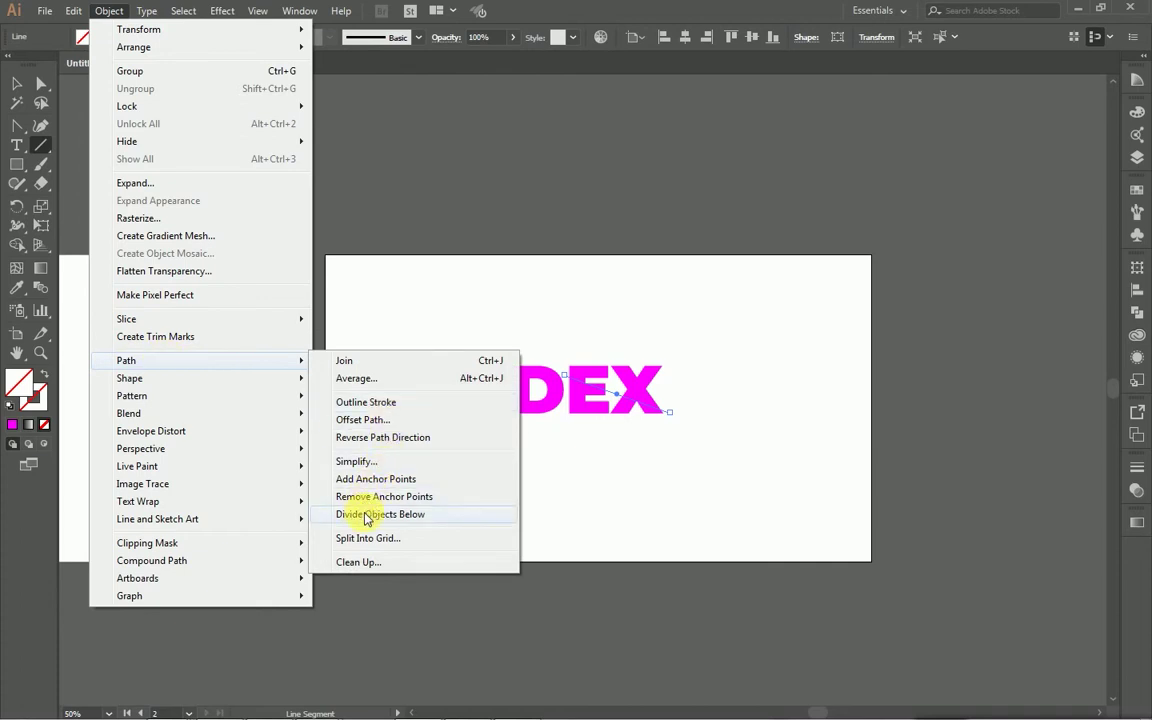
pyautogui.click(366, 516)
pyautogui.scroll(2, 585, 440)
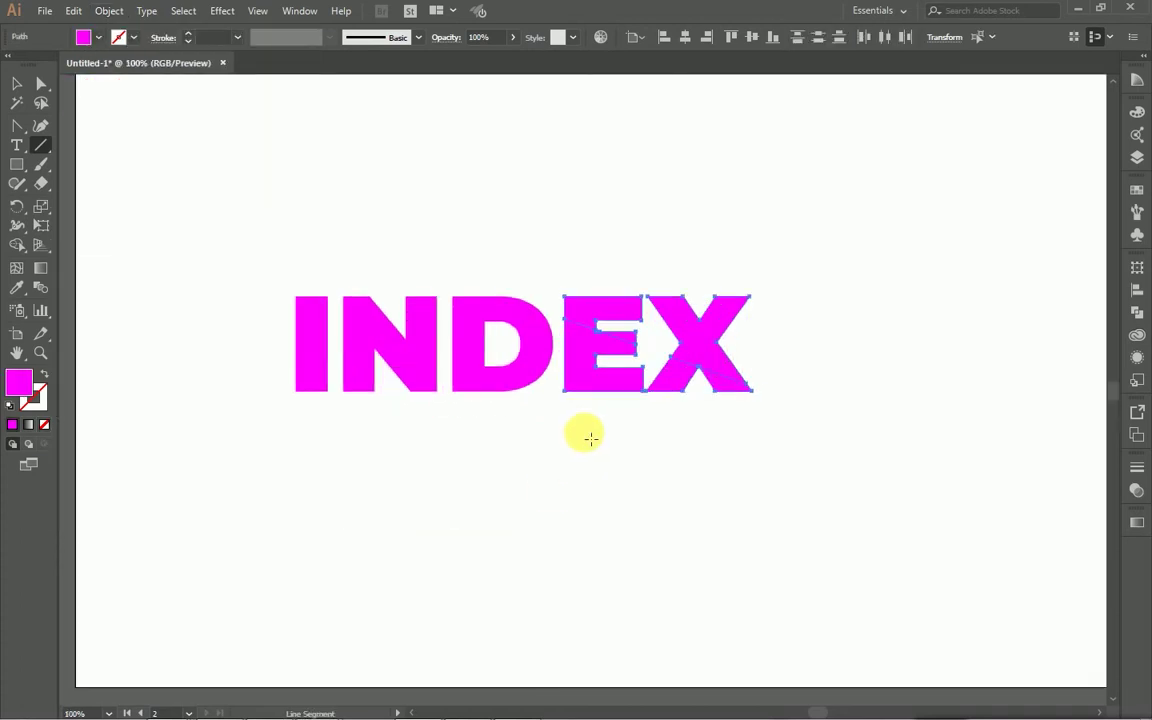
# Ungroup the sliced INDEX artwork into separate pieces.
pyautogui.click(15, 82)
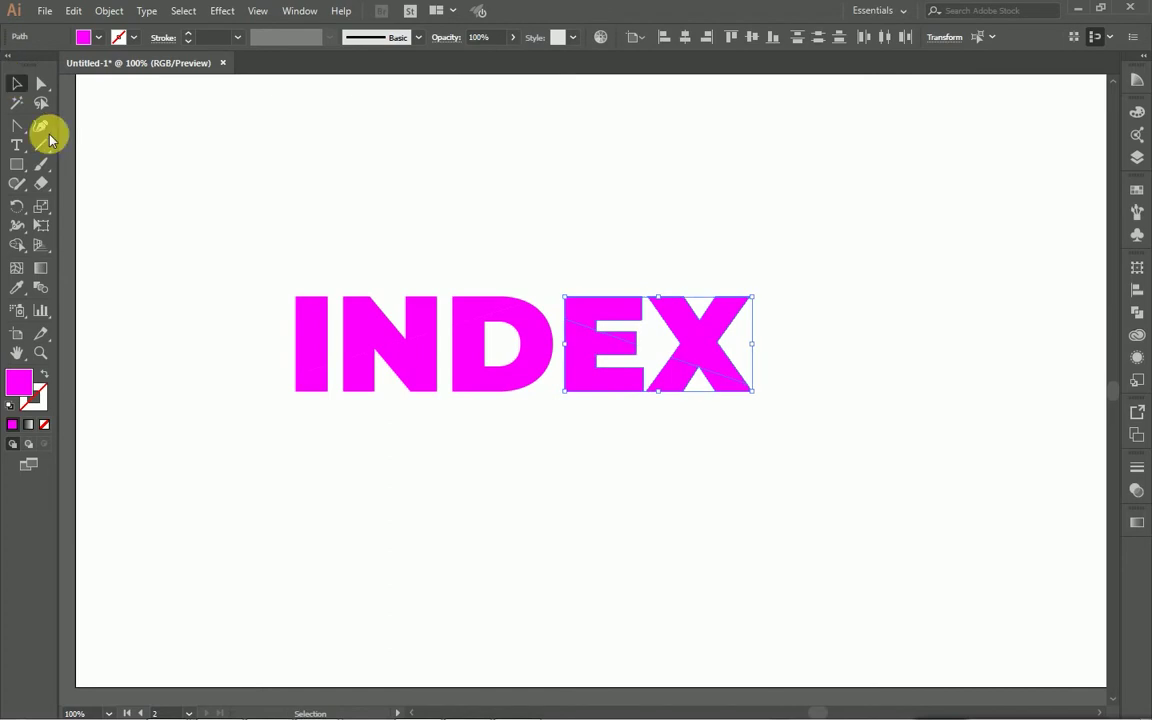
pyautogui.click(468, 514)
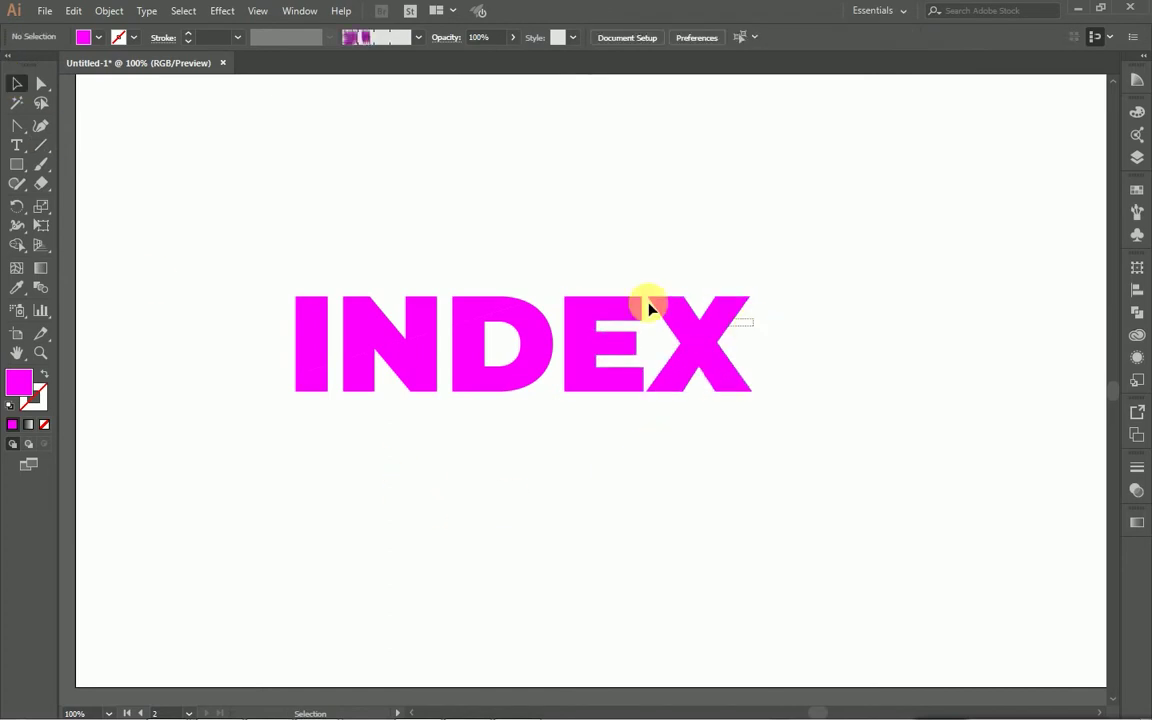
pyautogui.click(594, 292)
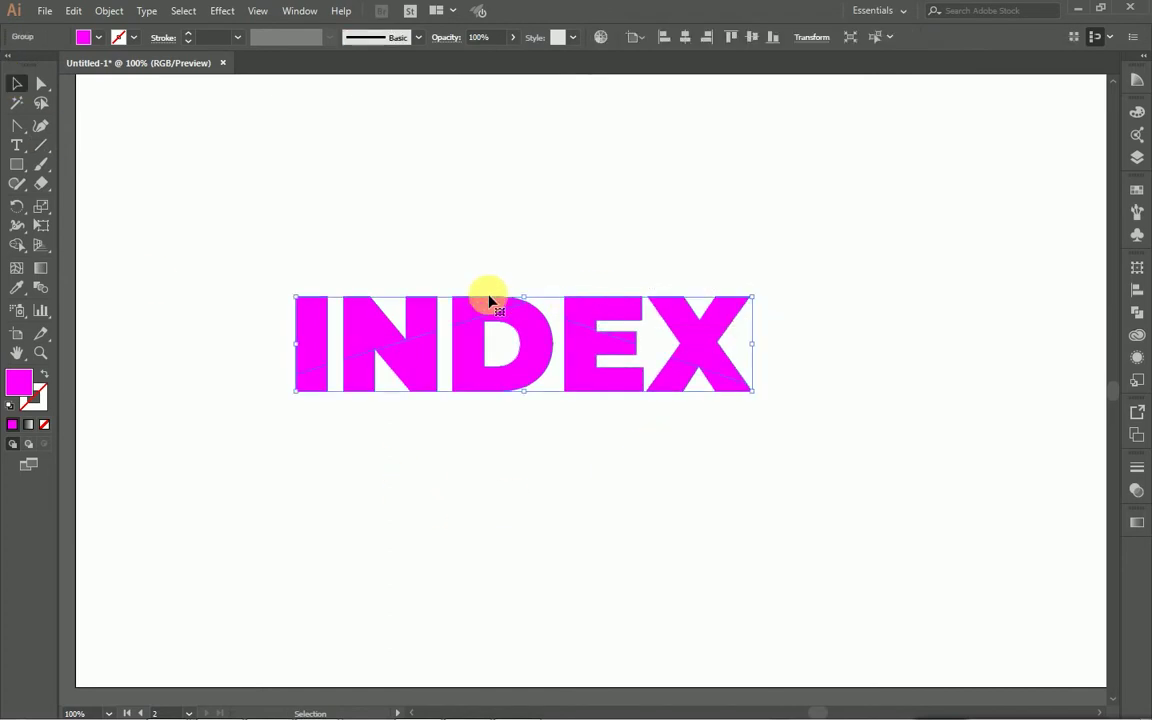
pyautogui.click(489, 298)
pyautogui.rightClick(597, 315)
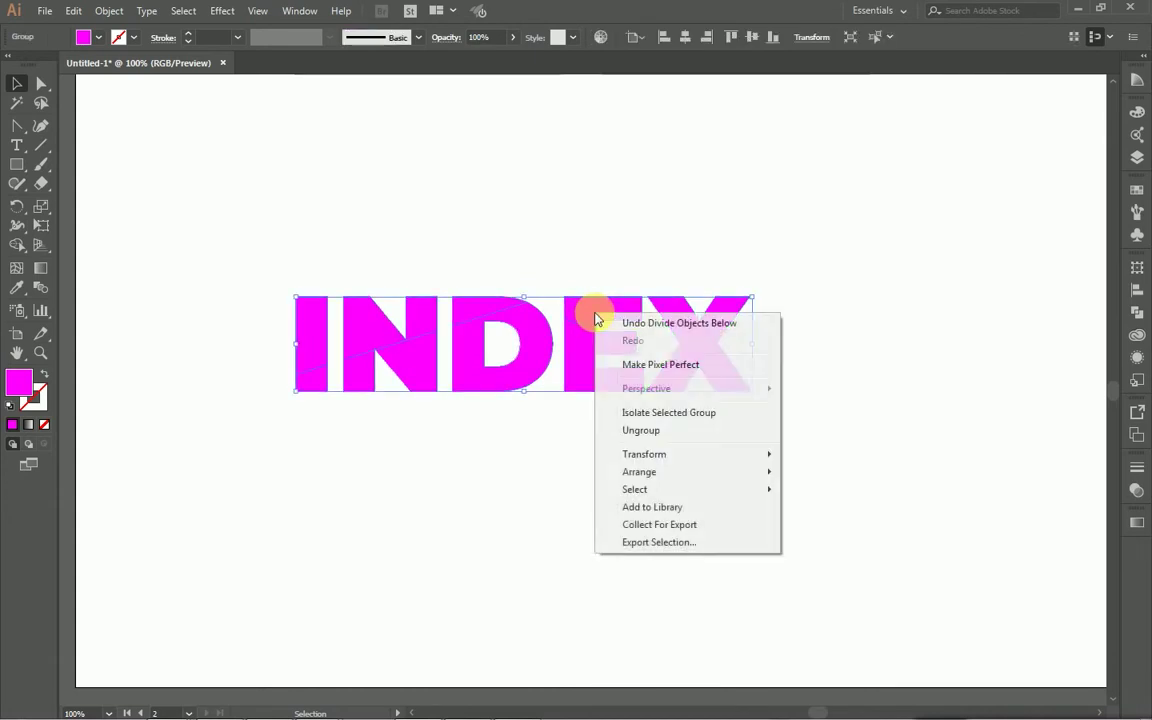
pyautogui.click(646, 437)
# Select the upper letter pieces and nudge them up to open a gap.
pyautogui.moveTo(771, 325); pyautogui.dragTo(600, 286)
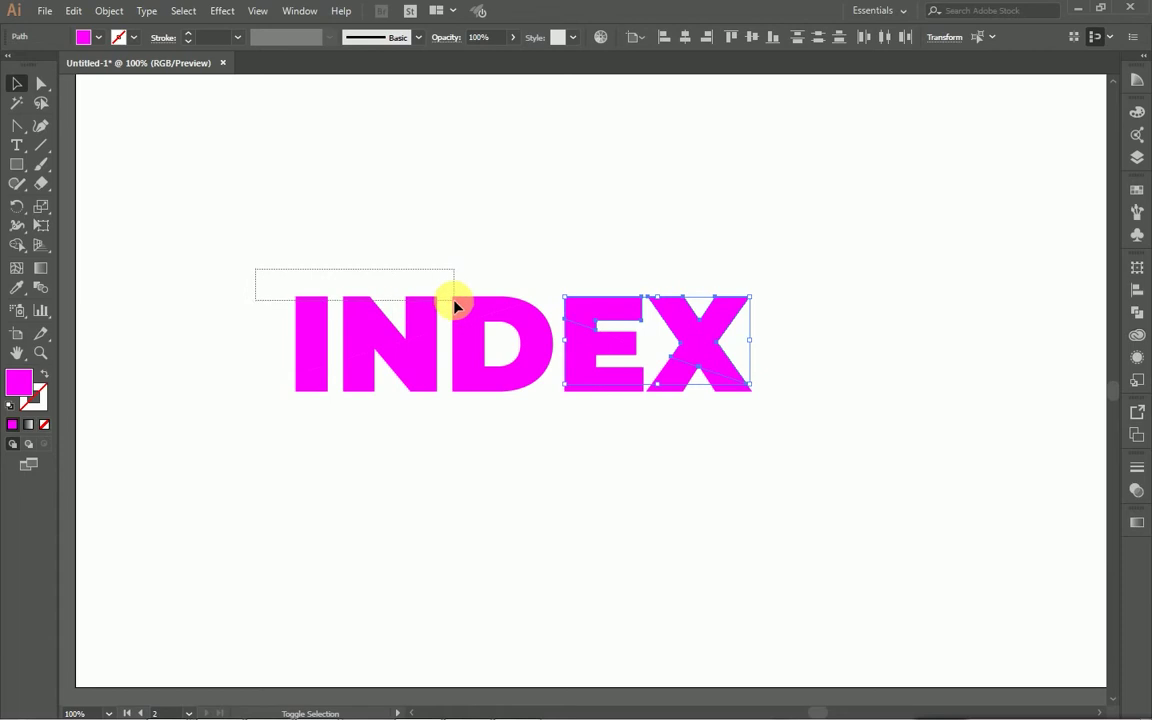
pyautogui.moveTo(454, 300); pyautogui.dragTo(456, 302)
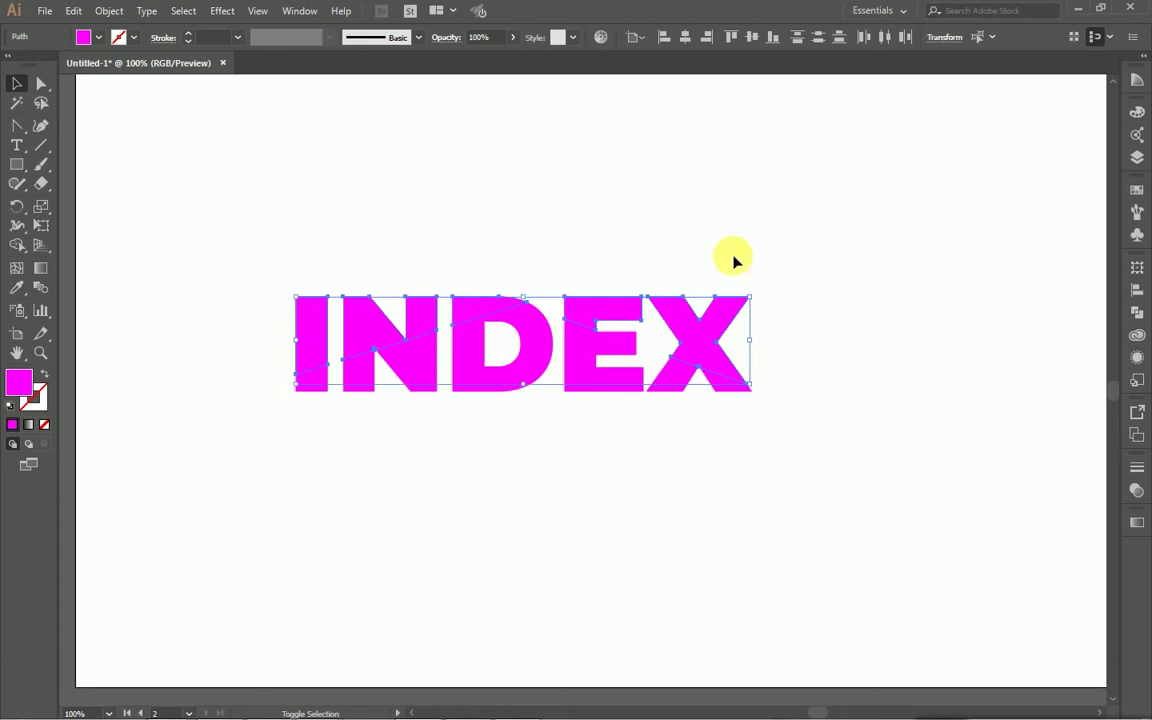
pyautogui.hotkey('shift', 'Up')
pyautogui.hotkey('shift', 'Up')
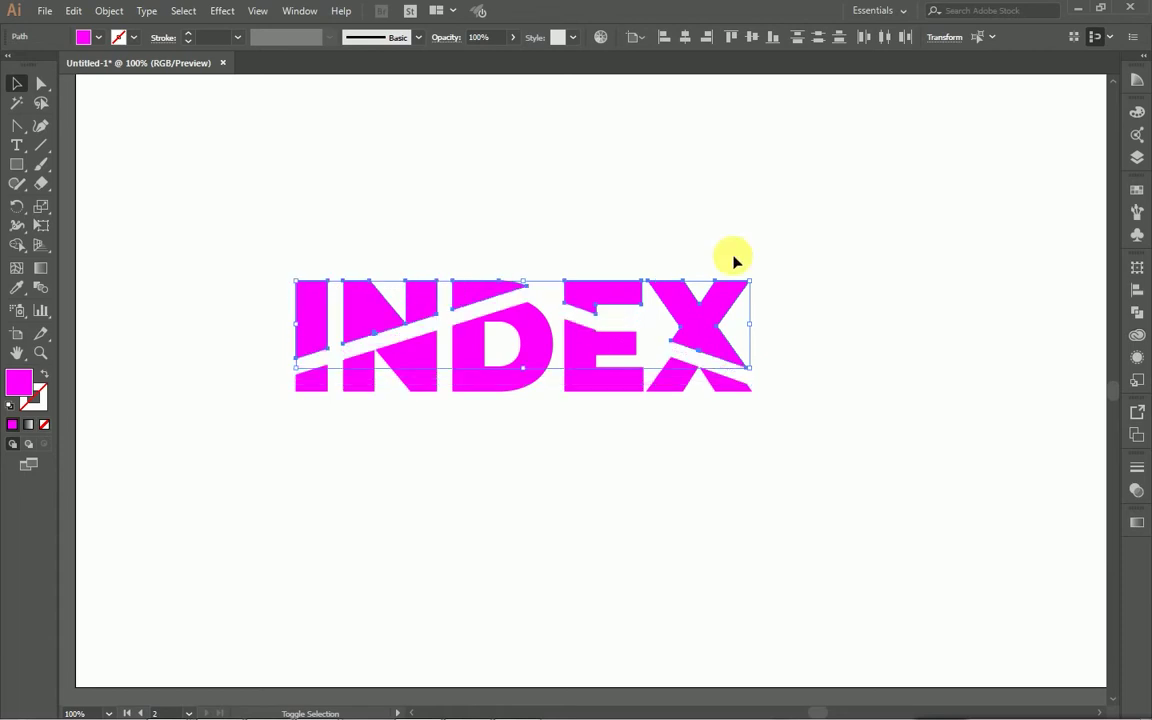
pyautogui.hotkey('shift', 'Down')
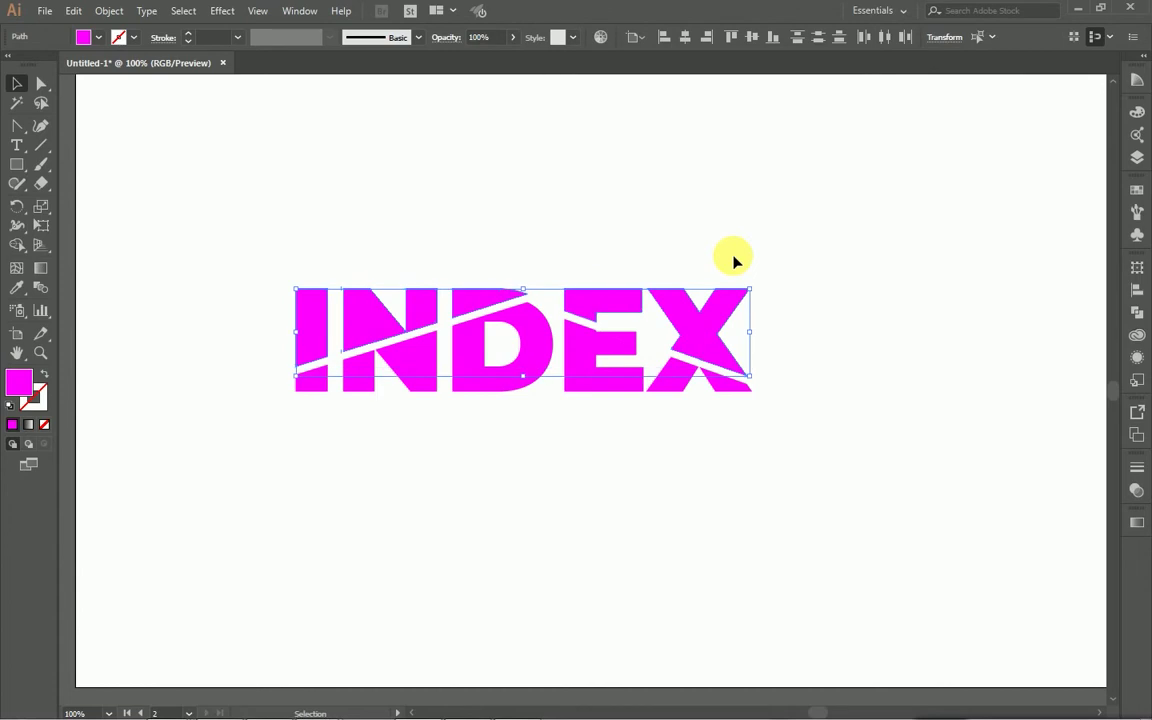
pyautogui.click(643, 555)
# Inspect all the letter pieces and clear the stray sliver inside the E.
pyautogui.hotkey('ctrl', '-')
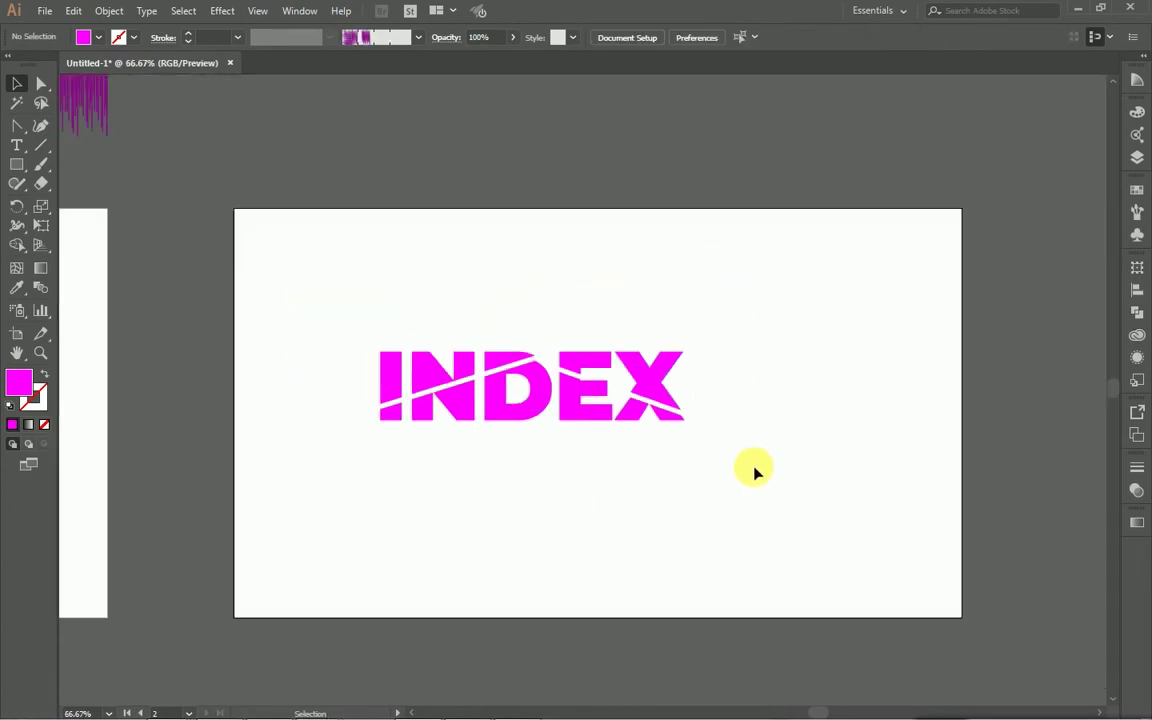
pyautogui.moveTo(758, 464); pyautogui.dragTo(270, 310)
pyautogui.press('a')
pyautogui.scroll(2, 471, 453)
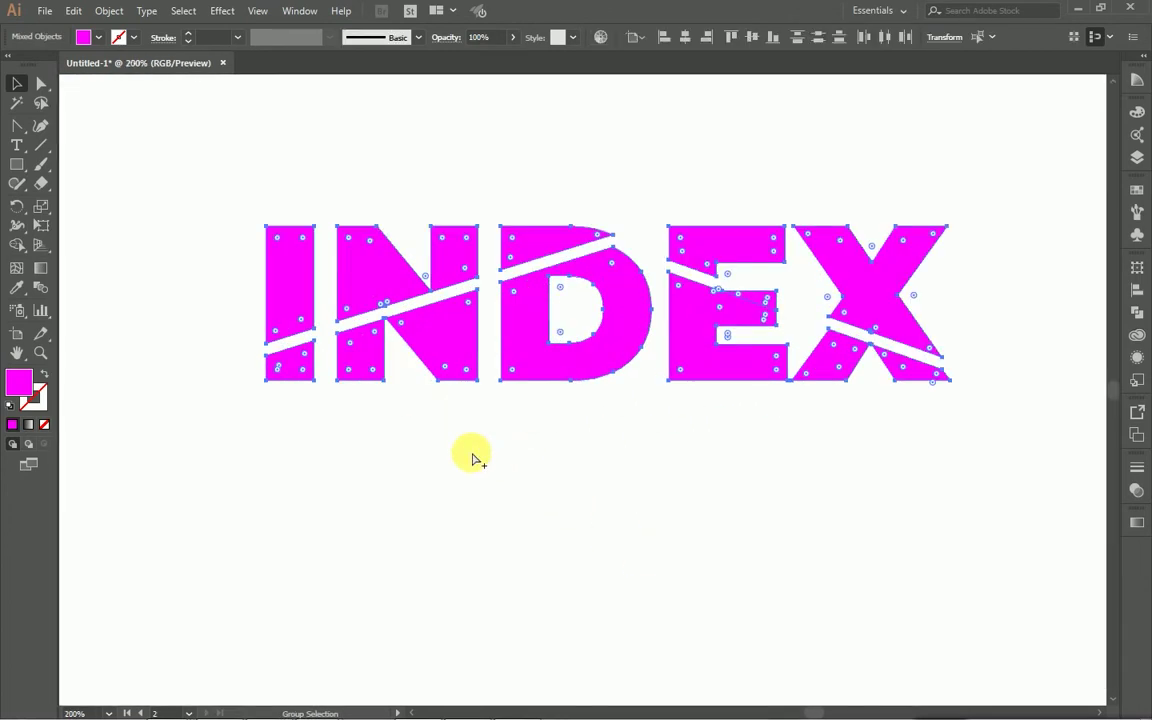
pyautogui.scroll(1, 471, 453)
pyautogui.scroll(-1, 471, 453)
pyautogui.hscroll(2, 471, 453)
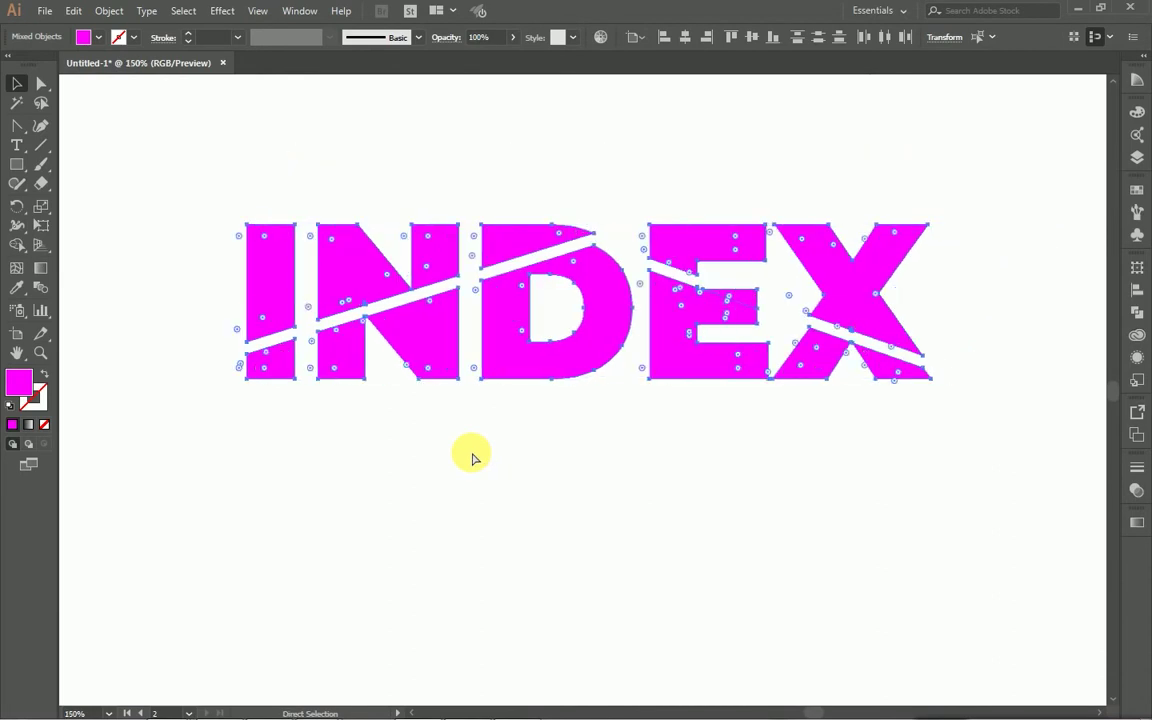
pyautogui.press('v')
pyautogui.click(663, 502)
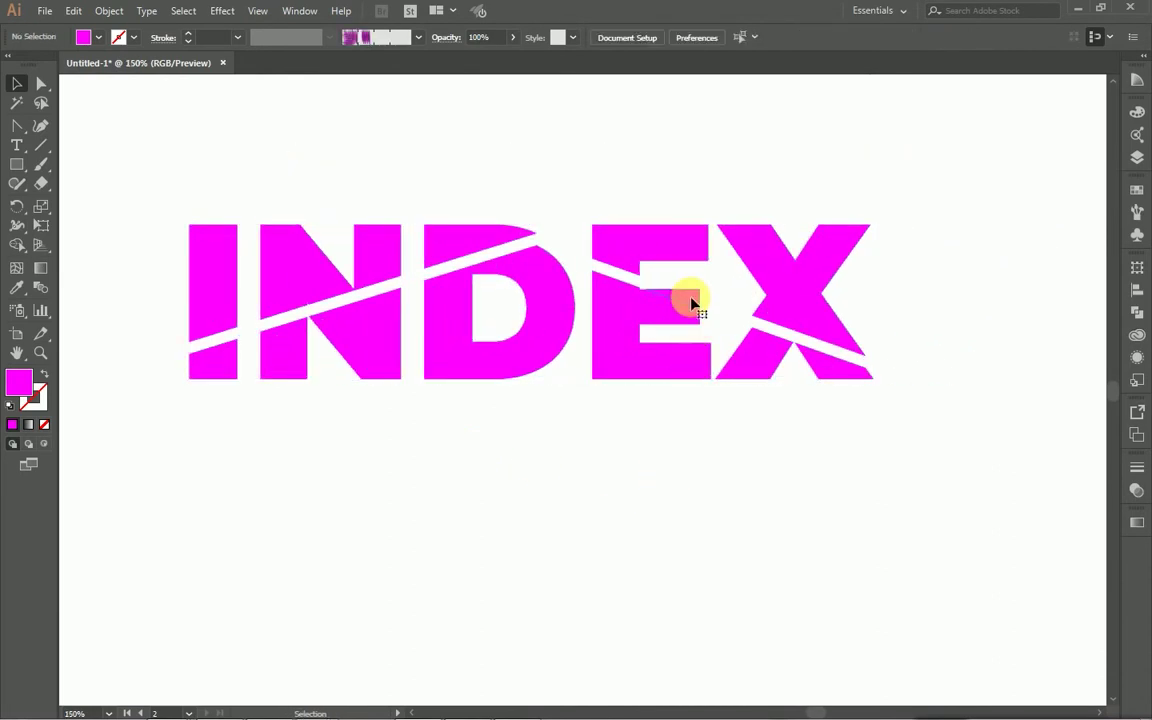
pyautogui.click(689, 302)
pyautogui.keyDown('shift'); pyautogui.click(706, 325); pyautogui.keyUp('shift')
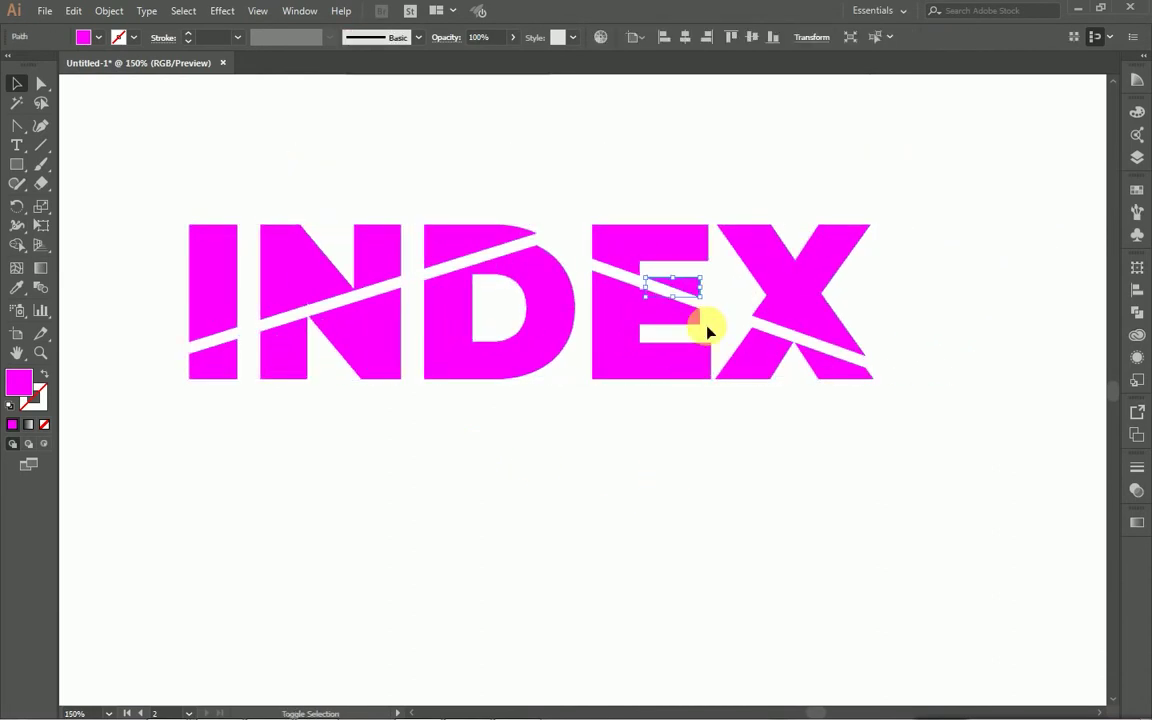
pyautogui.click(663, 478)
# Nudge the lower letter pieces down slightly, then select every INDEX piece.
pyautogui.scroll(-1, 660, 477)
pyautogui.hscroll(-1, 660, 475)
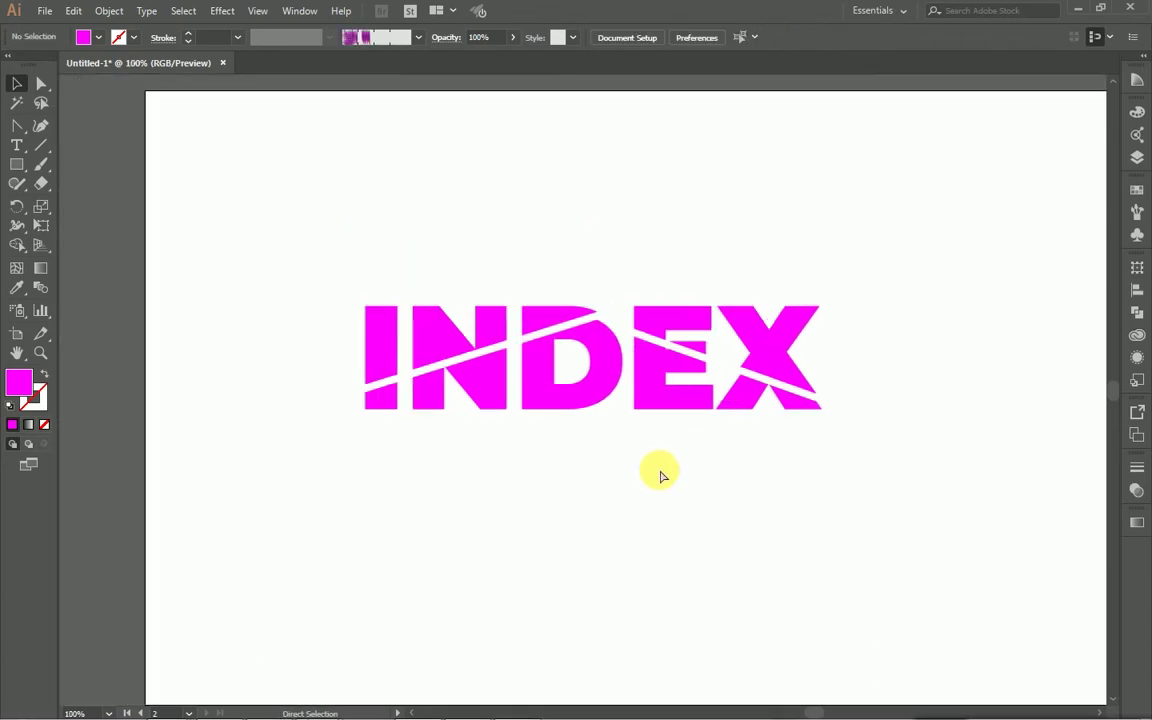
pyautogui.moveTo(843, 469); pyautogui.dragTo(360, 399)
pyautogui.press('Down')
pyautogui.press('Down')
pyautogui.press('Down')
pyautogui.press('Down')
pyautogui.moveTo(1035, 533); pyautogui.dragTo(294, 226)
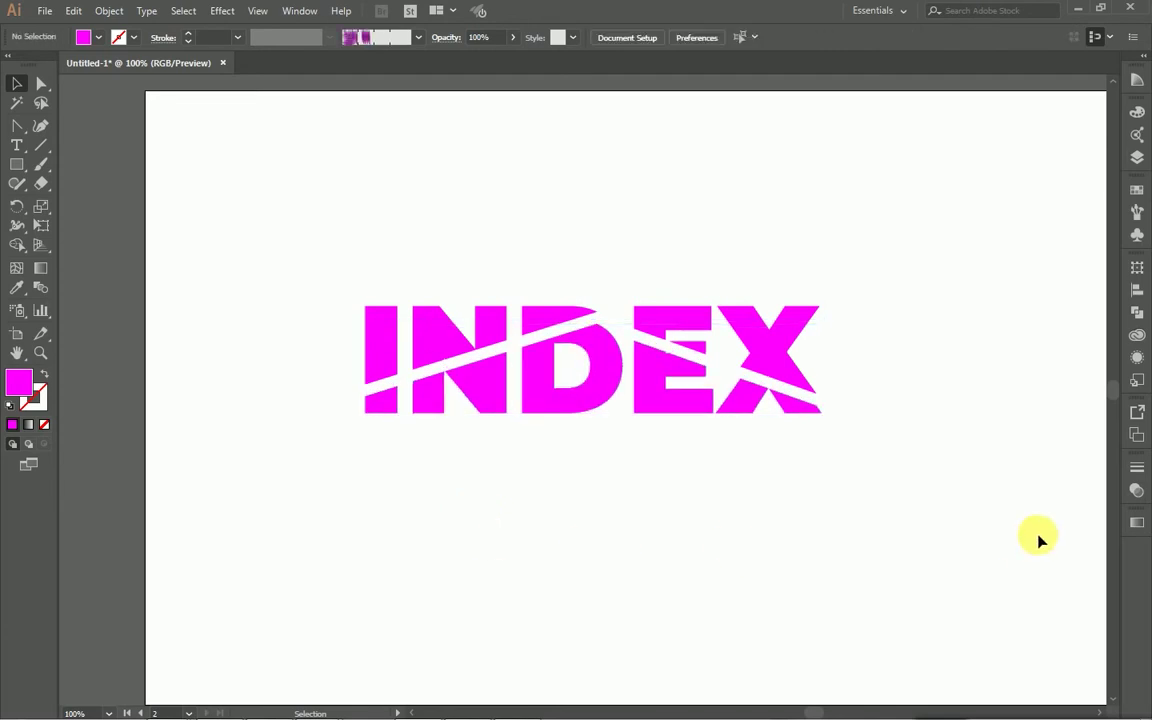
# Group all the sliced INDEX pieces into one object.
pyautogui.rightClick(497, 357)
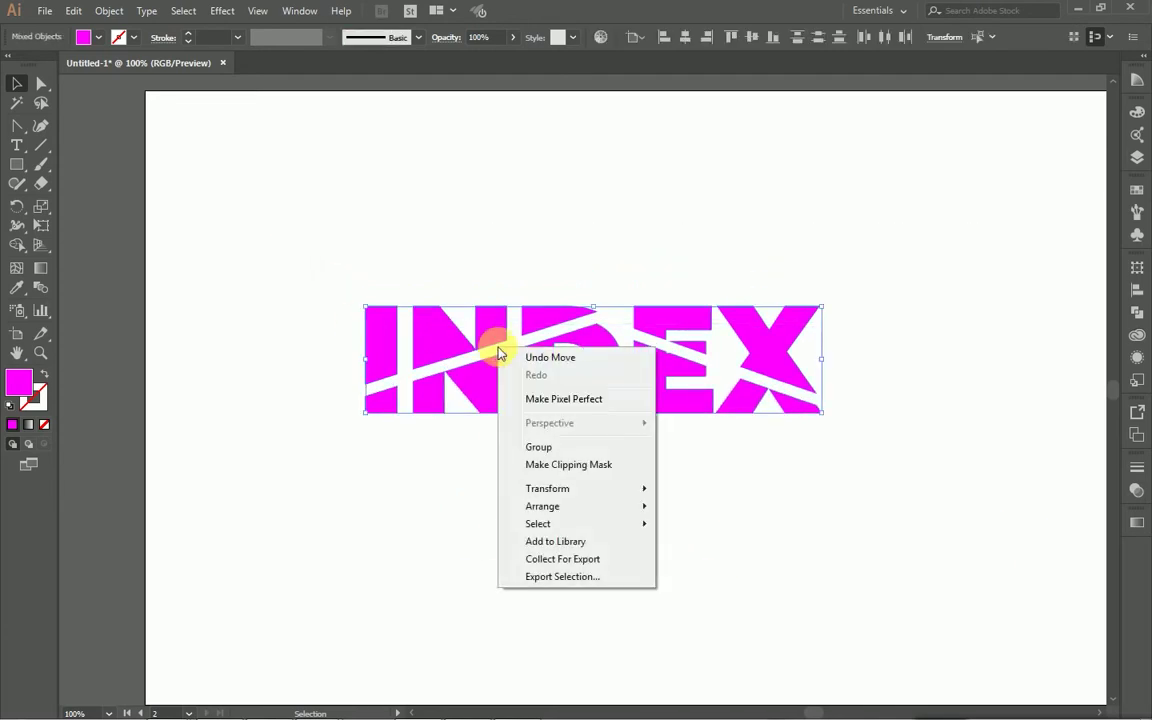
pyautogui.click(566, 453)
pyautogui.click(507, 476)
pyautogui.moveTo(589, 406); pyautogui.dragTo(380, 290)
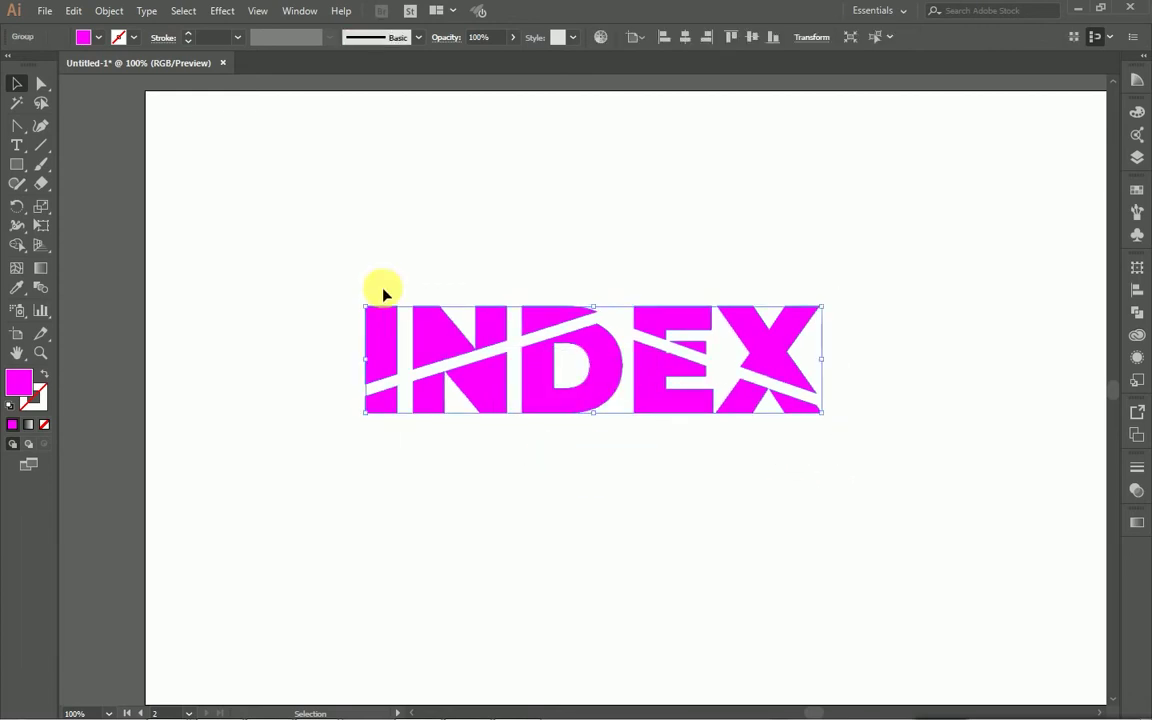
# Apply 3D Extrude & Bevel with 17°, -15°, 35° rotation and 50 pt depth.
pyautogui.click(222, 11)
pyautogui.moveTo(235, 102)
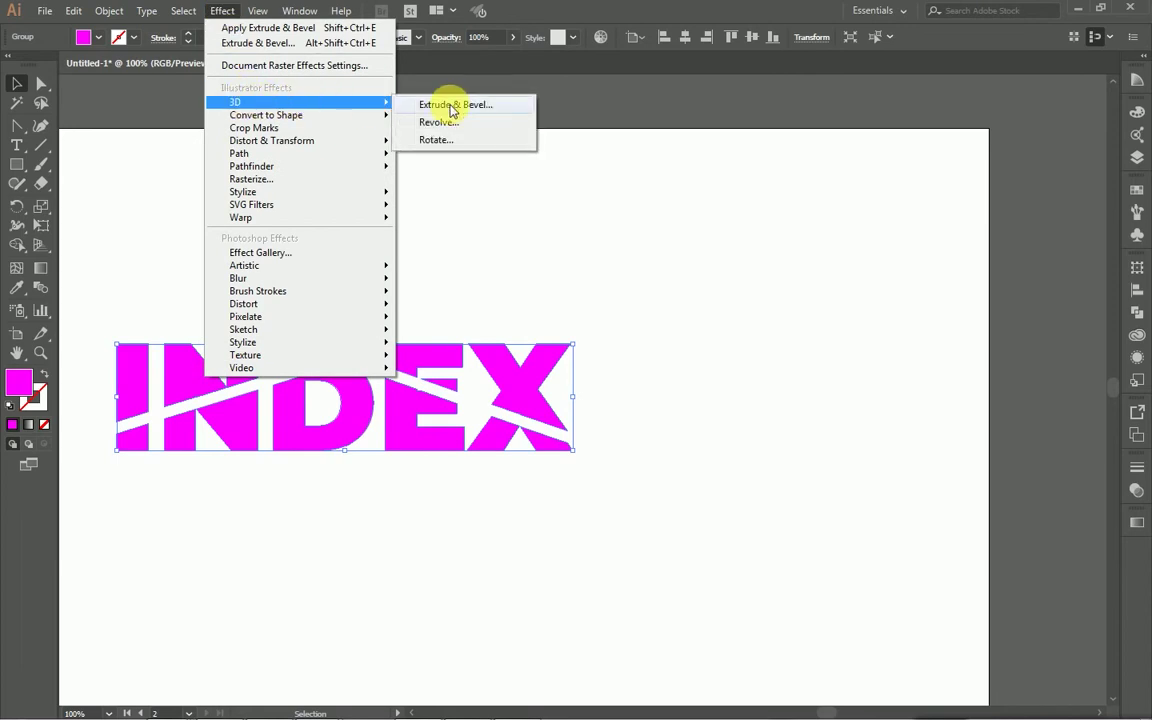
pyautogui.click(452, 106)
pyautogui.click(698, 525)
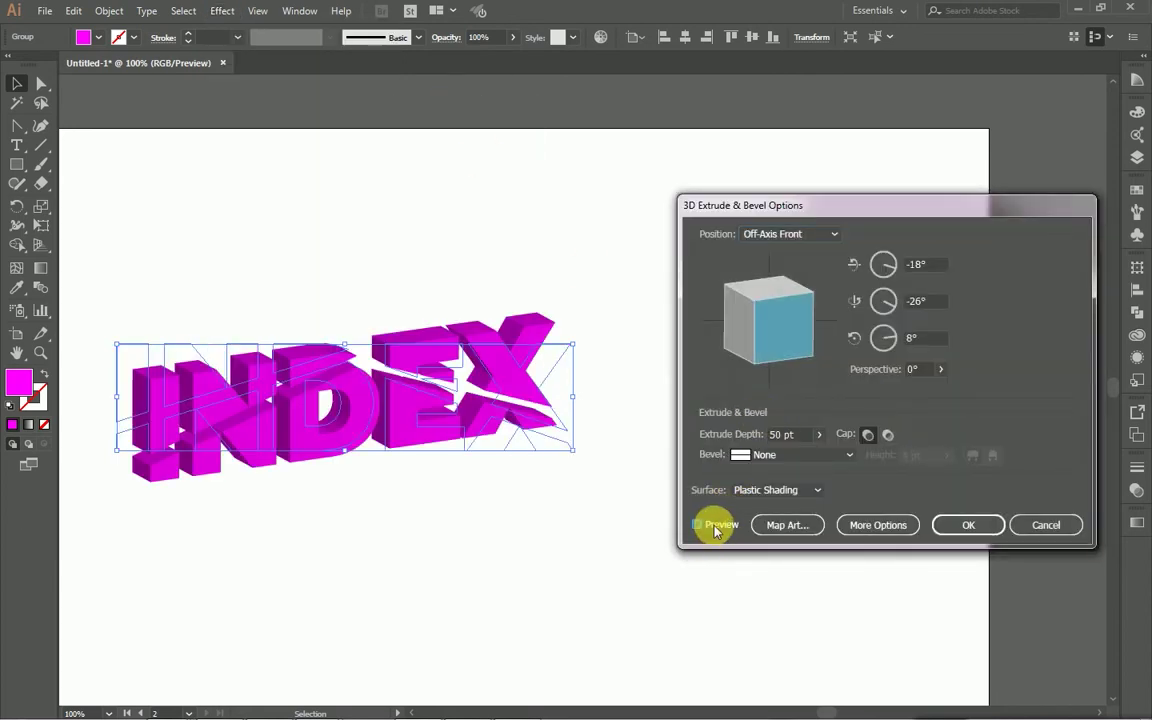
pyautogui.moveTo(809, 313)
pyautogui.mouseDown()
pyautogui.moveTo(787, 278)
pyautogui.moveTo(805, 349)
pyautogui.moveTo(784, 303)
pyautogui.mouseUp()
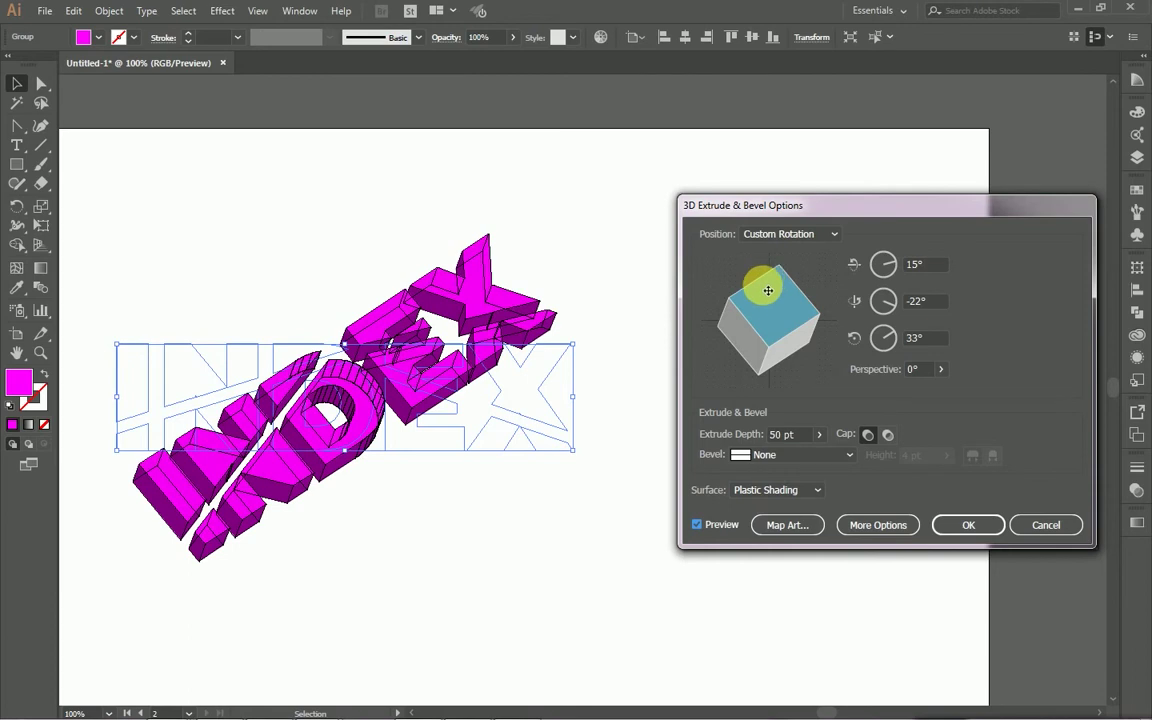
pyautogui.moveTo(770, 287); pyautogui.dragTo(777, 314)
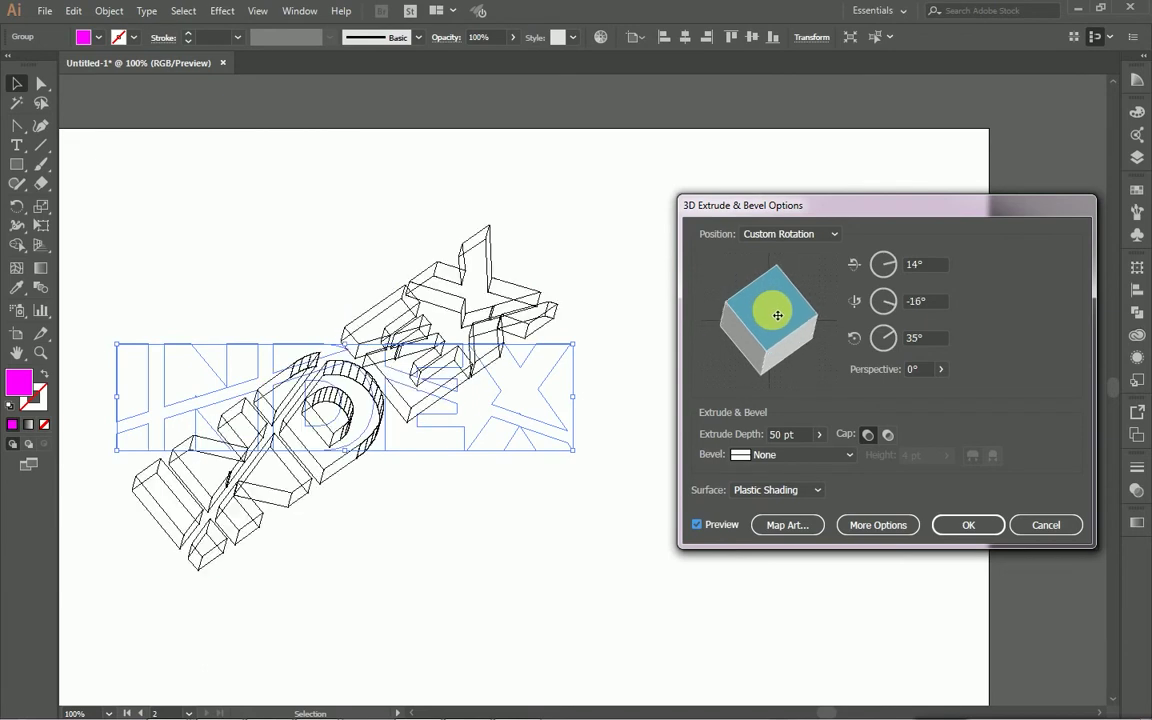
pyautogui.moveTo(777, 314); pyautogui.dragTo(775, 312)
pyautogui.click(775, 312)
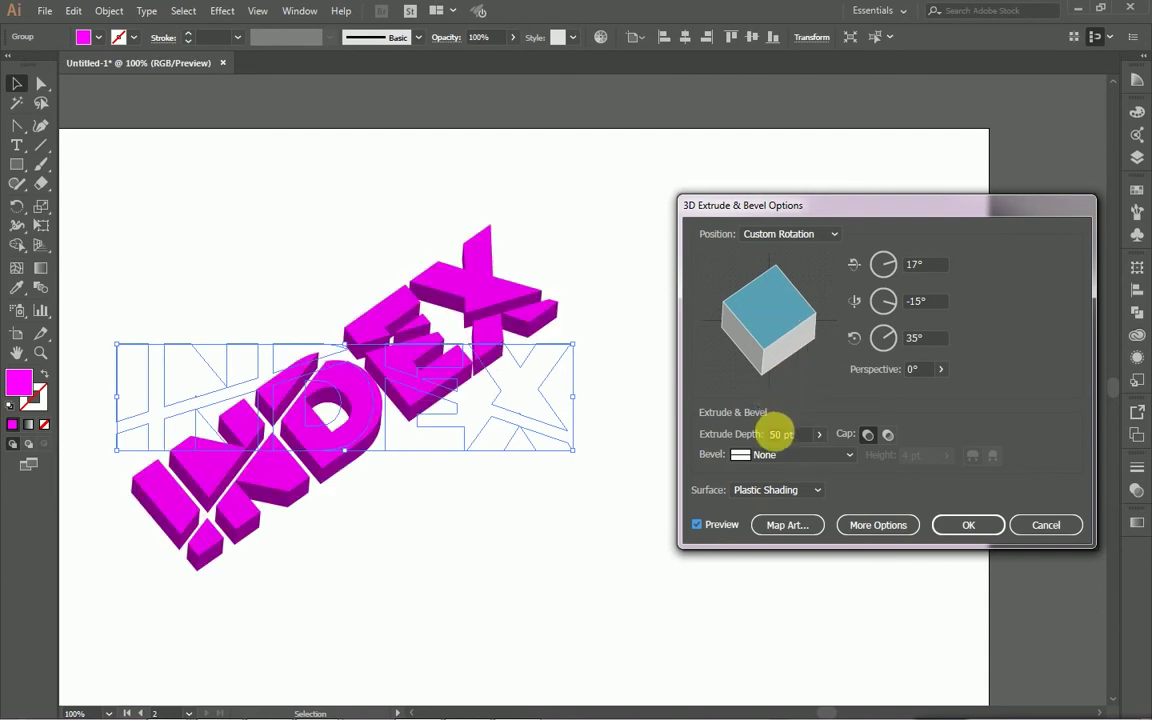
pyautogui.moveTo(801, 445); pyautogui.dragTo(761, 441)
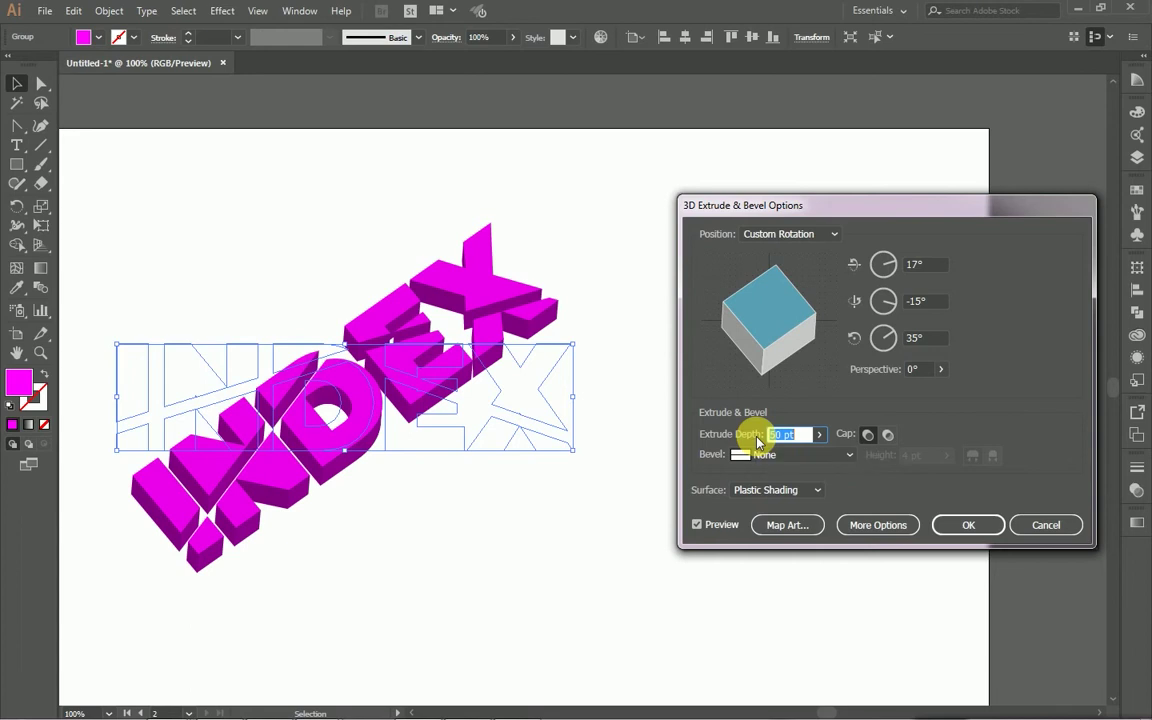
pyautogui.click(971, 531)
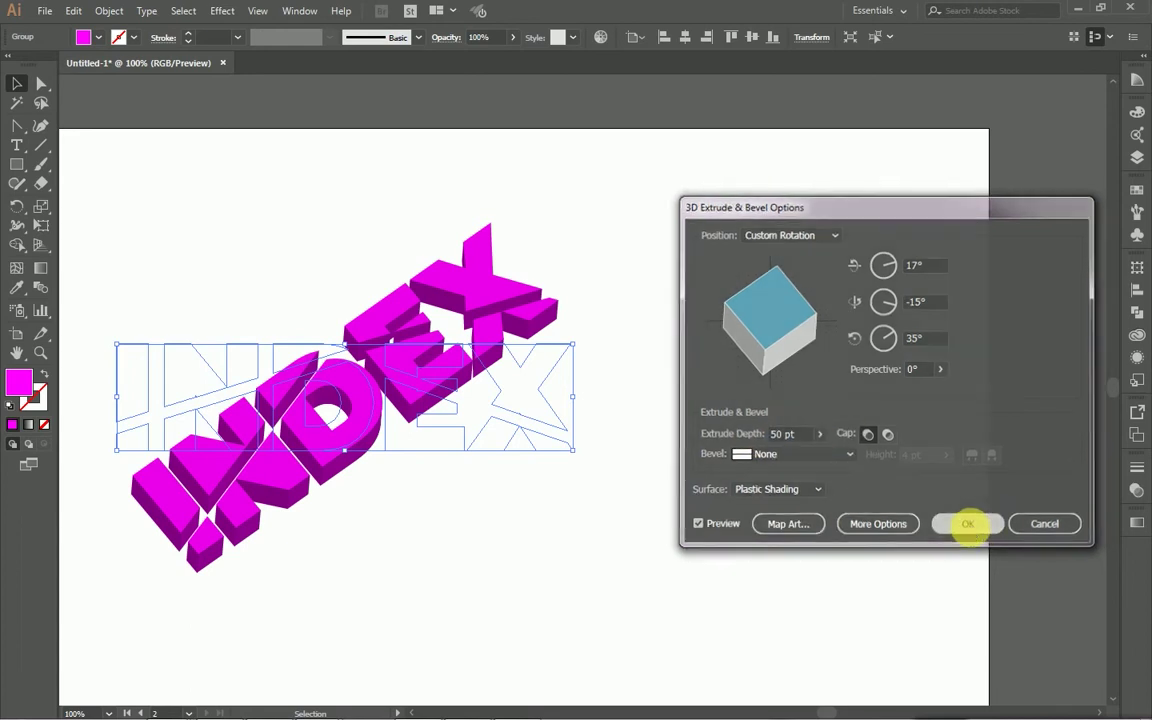
pyautogui.click(483, 411)
# Expand the 3D INDEX text's appearance into plain paths.
pyautogui.hotkey('ctrl', '-')
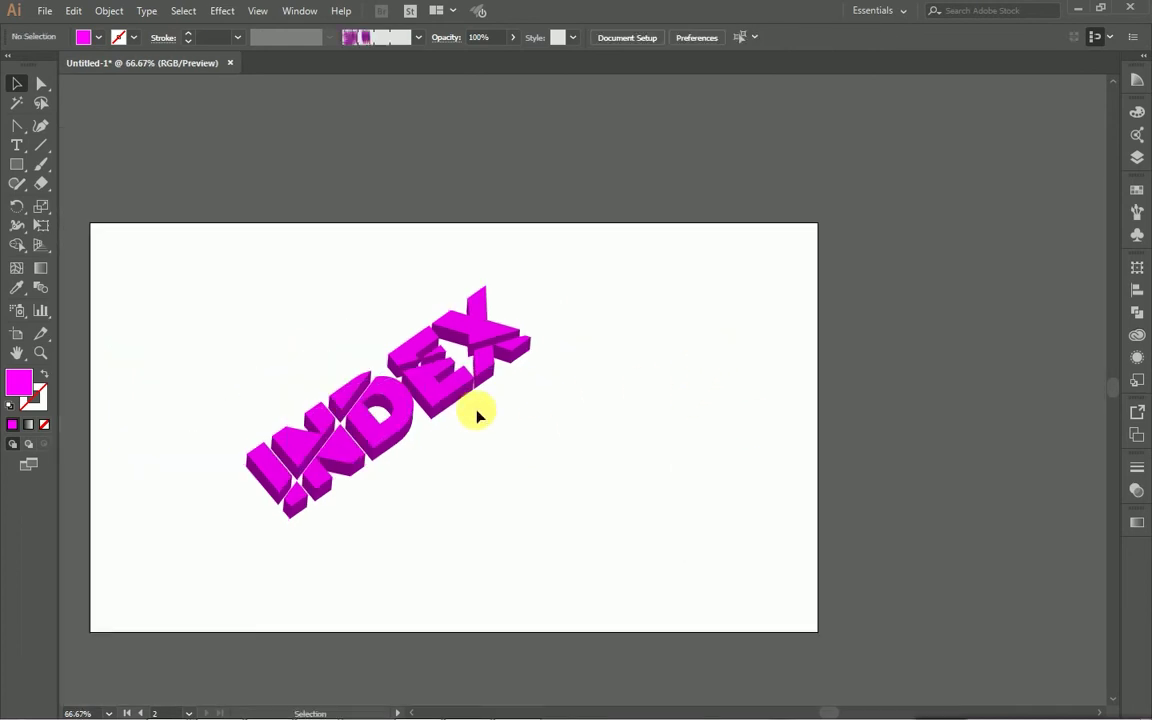
pyautogui.scroll(-1, 450, 411)
pyautogui.scroll(-1, 435, 420)
pyautogui.moveTo(437, 437); pyautogui.dragTo(237, 265)
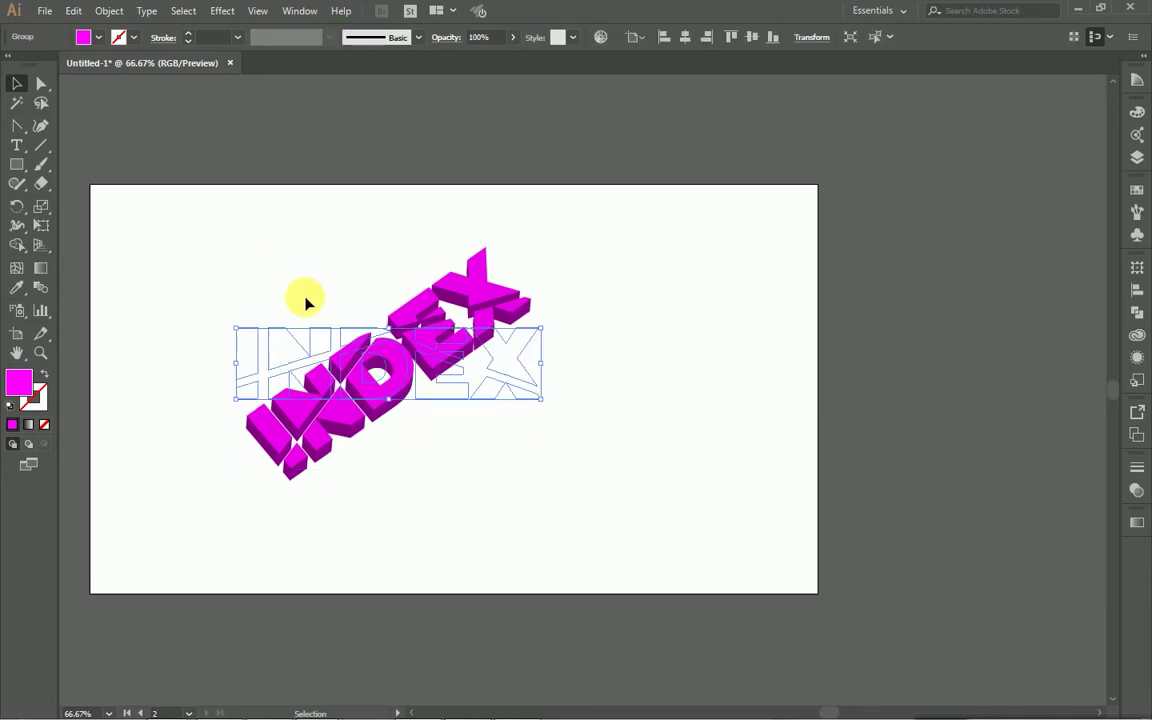
pyautogui.click(108, 13)
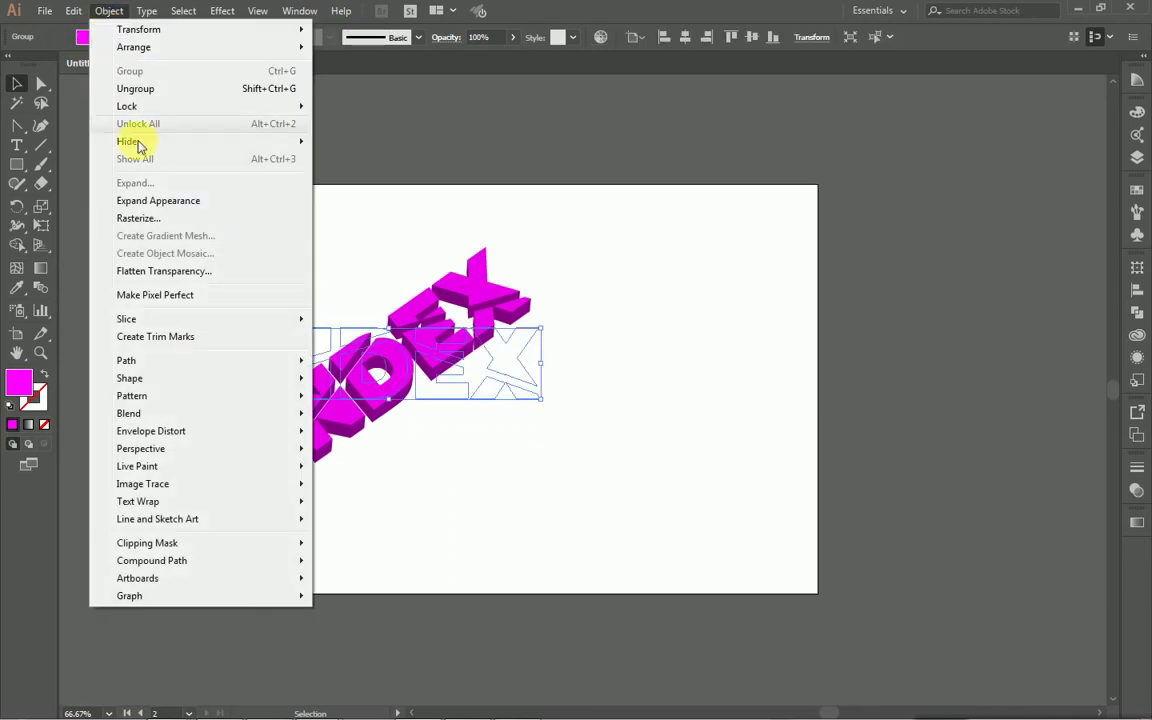
pyautogui.click(197, 201)
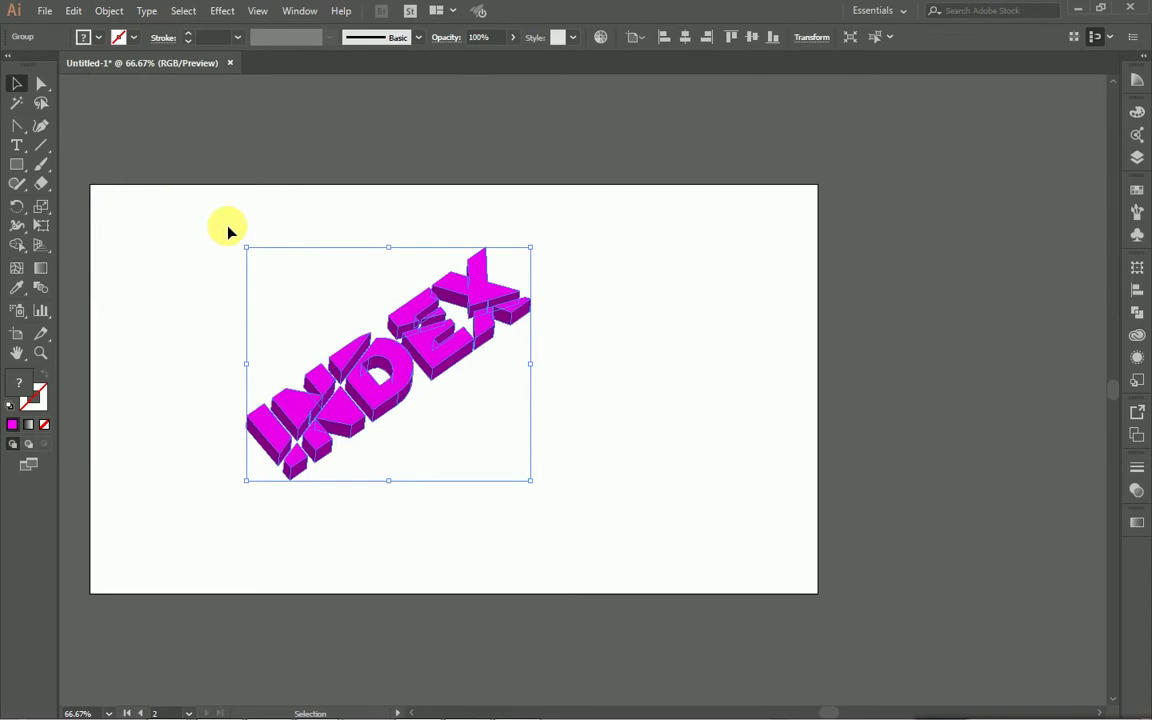
pyautogui.click(609, 290)
# Select the whole expanded word and ungroup it twice into separate letter pieces.
pyautogui.moveTo(514, 463); pyautogui.dragTo(260, 298)
pyautogui.click(648, 316)
pyautogui.moveTo(562, 520)
pyautogui.mouseDown()
pyautogui.moveTo(291, 457)
pyautogui.moveTo(230, 308)
pyautogui.mouseUp()
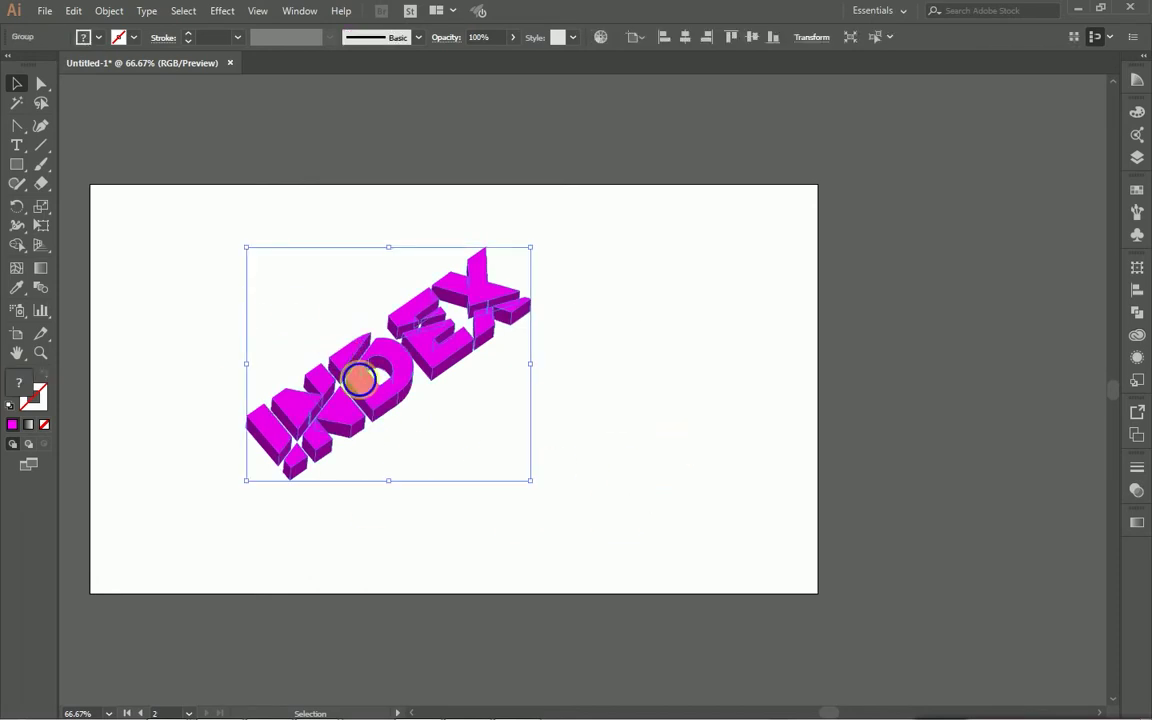
pyautogui.rightClick(359, 378)
pyautogui.click(405, 496)
pyautogui.rightClick(376, 387)
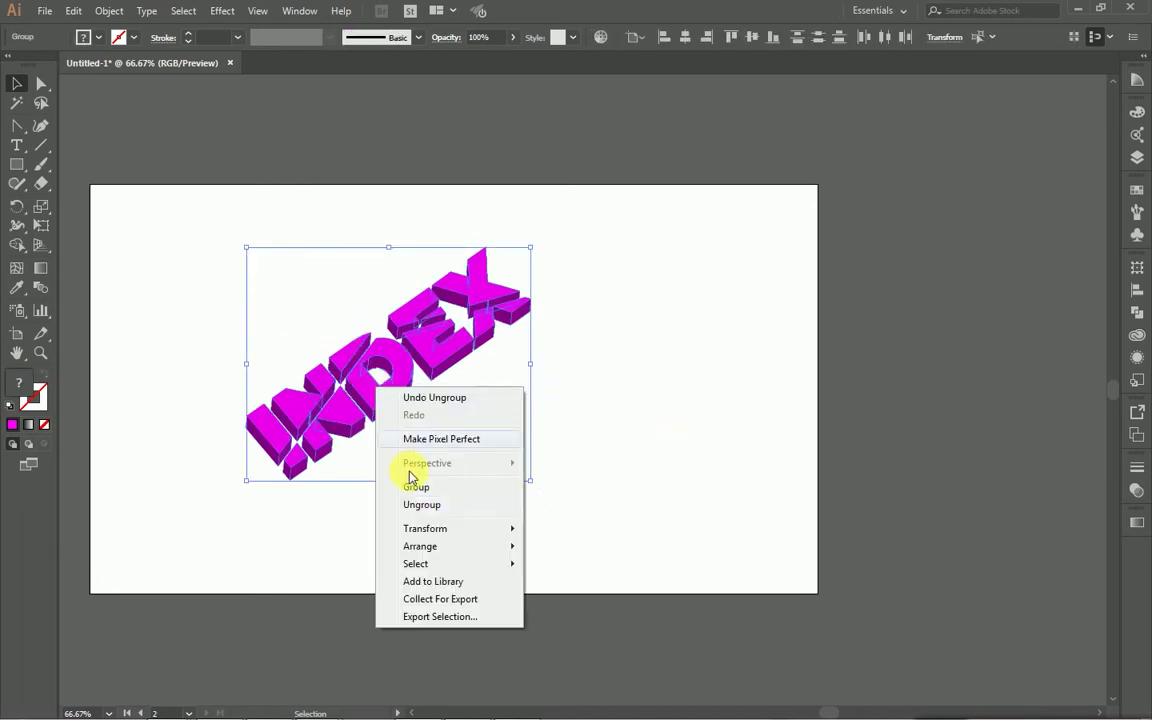
pyautogui.click(421, 504)
pyautogui.rightClick(374, 386)
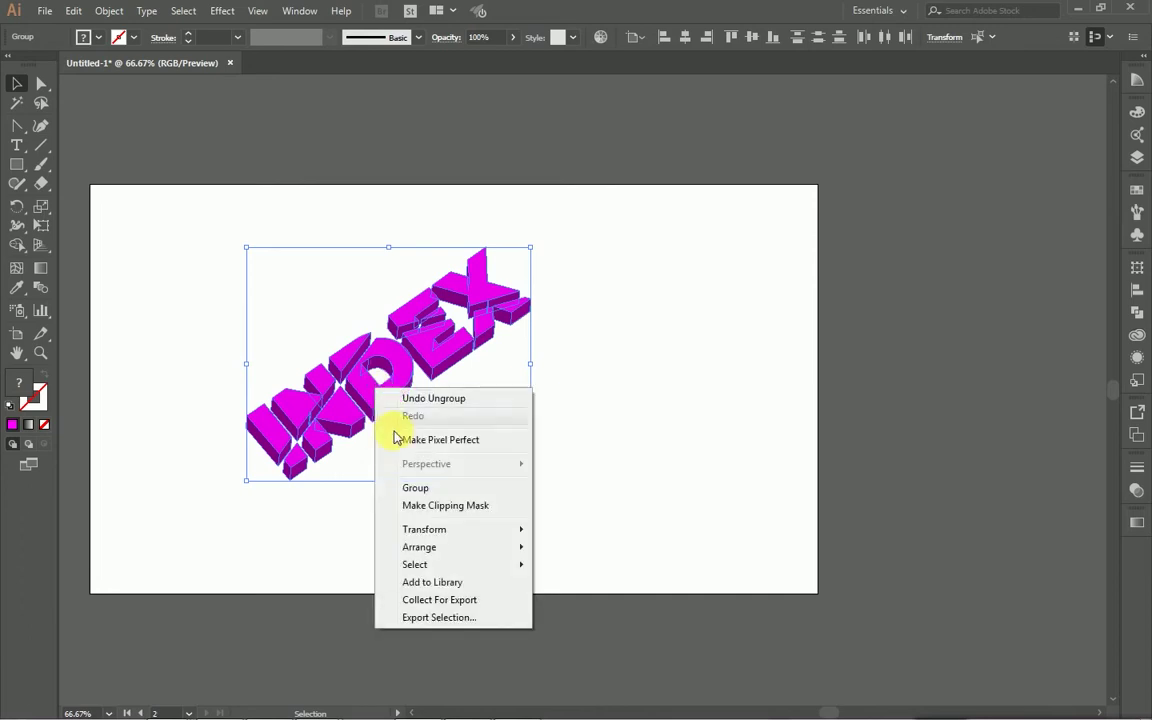
pyautogui.click(712, 395)
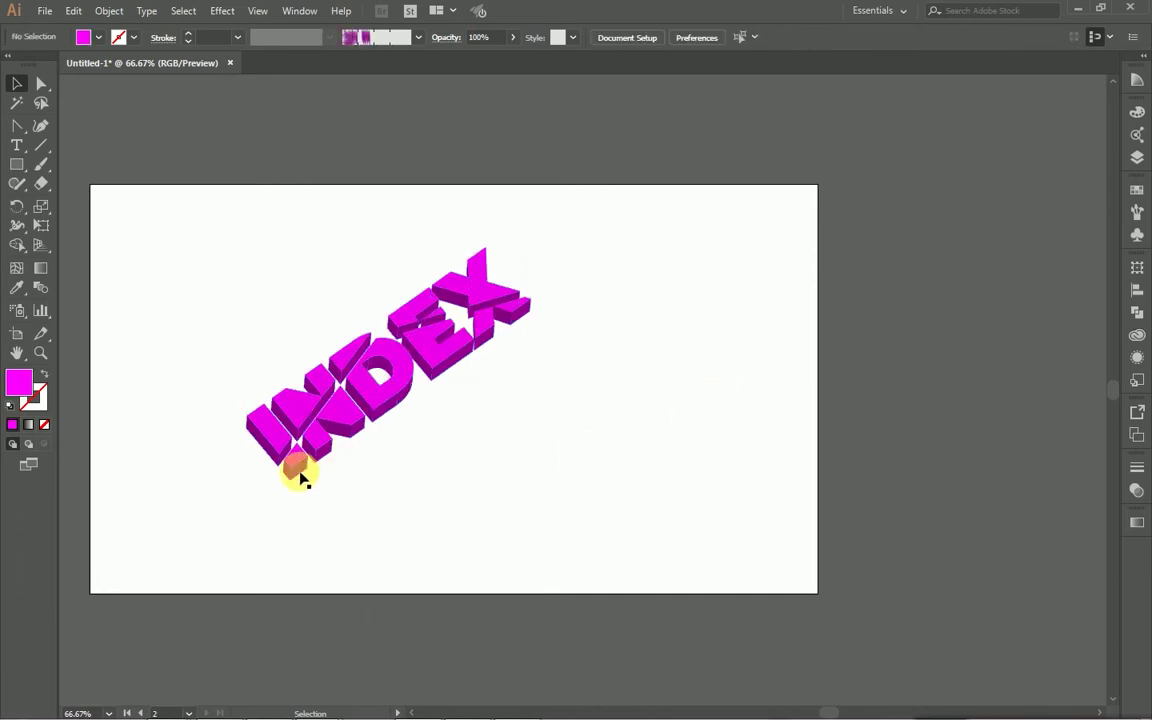
pyautogui.click(299, 477)
pyautogui.click(688, 399)
# Select the purple scribble artwork with the Direct Selection tool.
pyautogui.press('a')
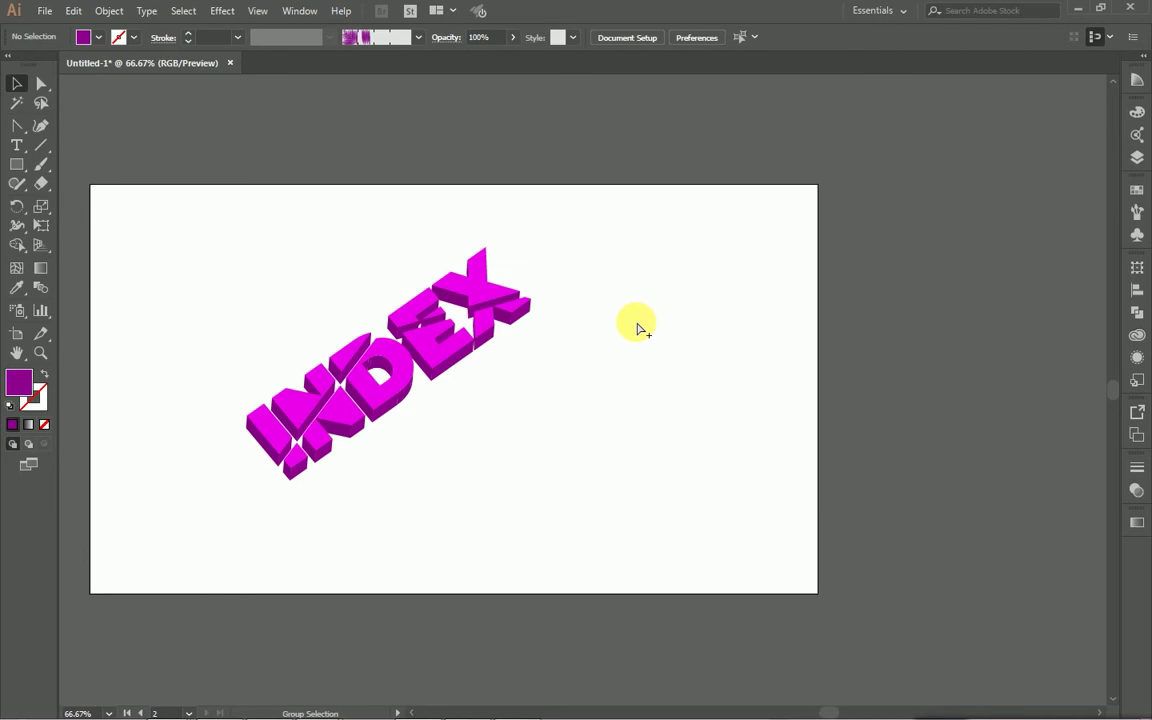
pyautogui.scroll(-1, 637, 325)
pyautogui.scroll(2, 381, 252)
pyautogui.moveTo(85, 177); pyautogui.dragTo(657, 466)
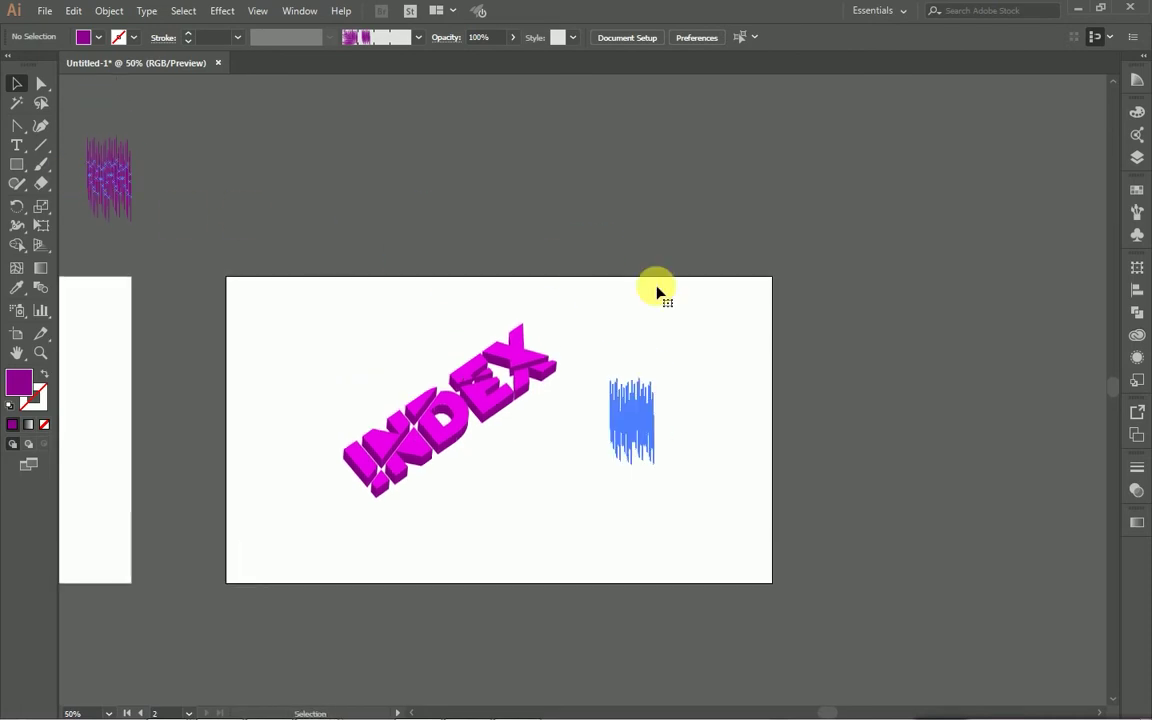
pyautogui.scroll(-2, 665, 300)
pyautogui.scroll(1, 674, 321)
pyautogui.click(676, 309)
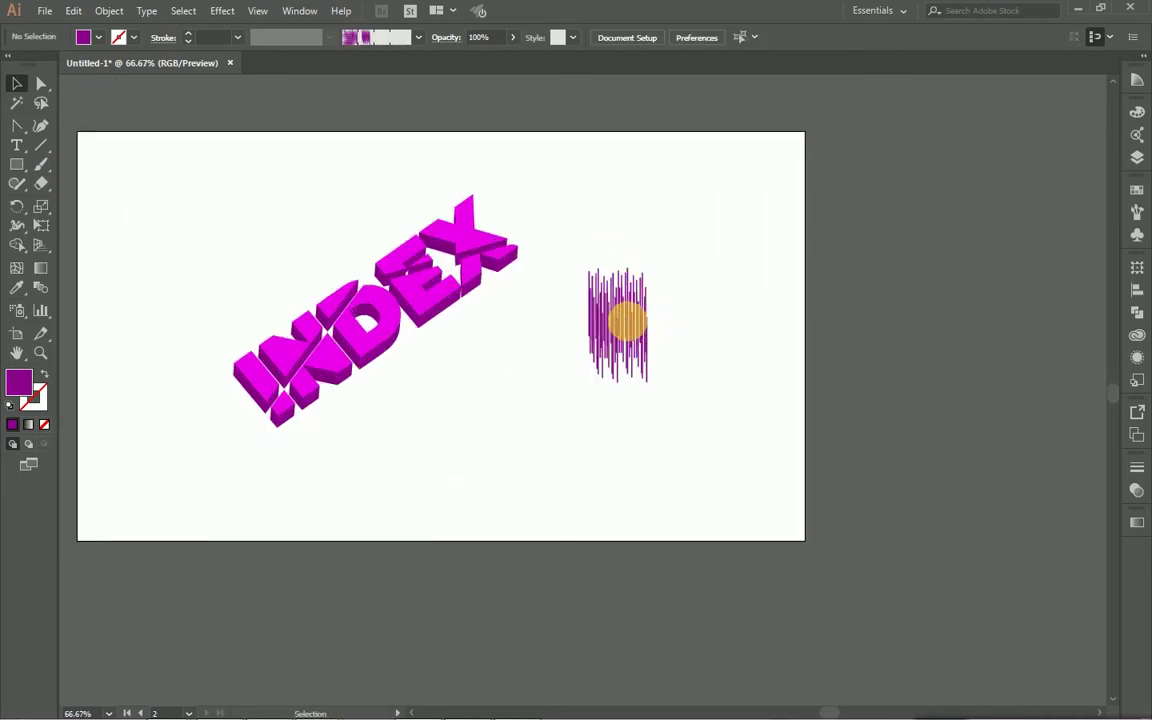
pyautogui.click(626, 320)
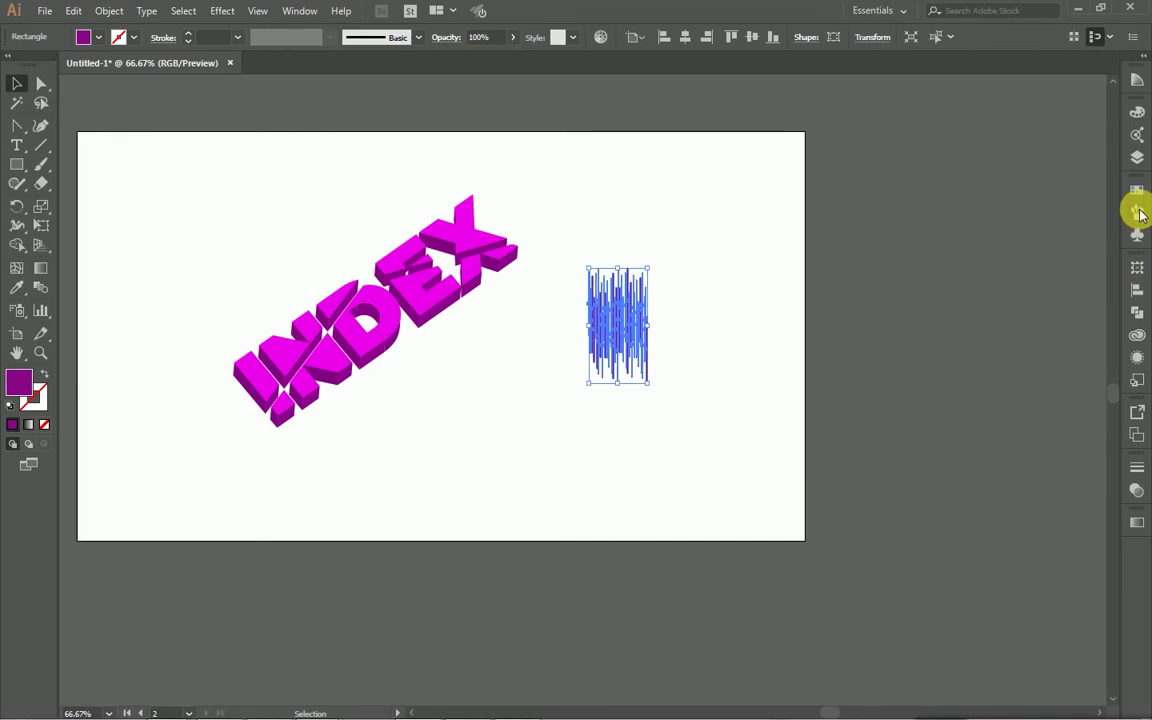
# Show the Swatches panel and drag the scribble in as a new striped pattern swatch.
pyautogui.click(1136, 191)
pyautogui.click(1136, 191)
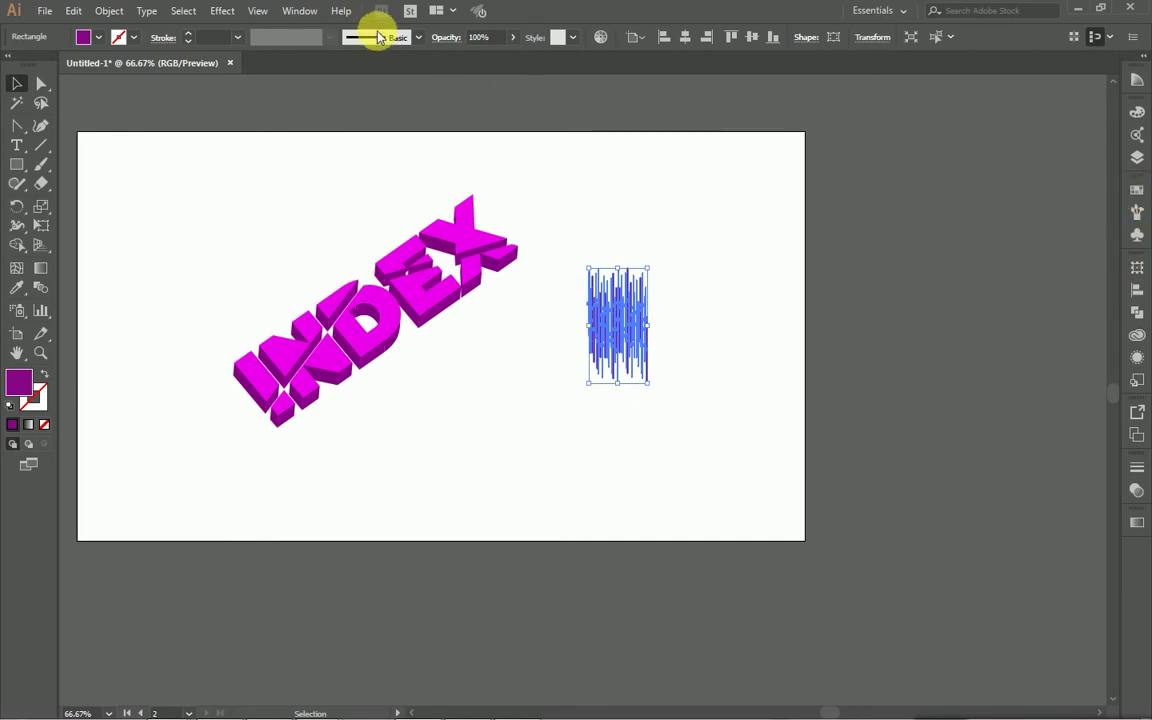
pyautogui.click(298, 11)
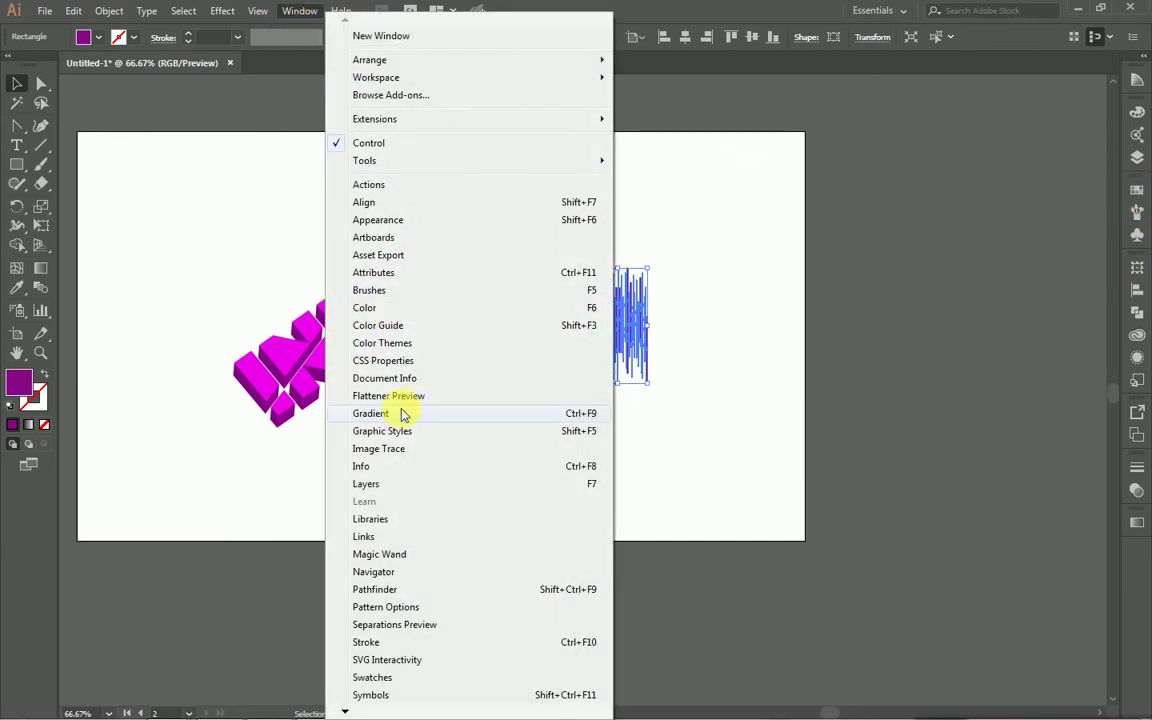
pyautogui.click(387, 682)
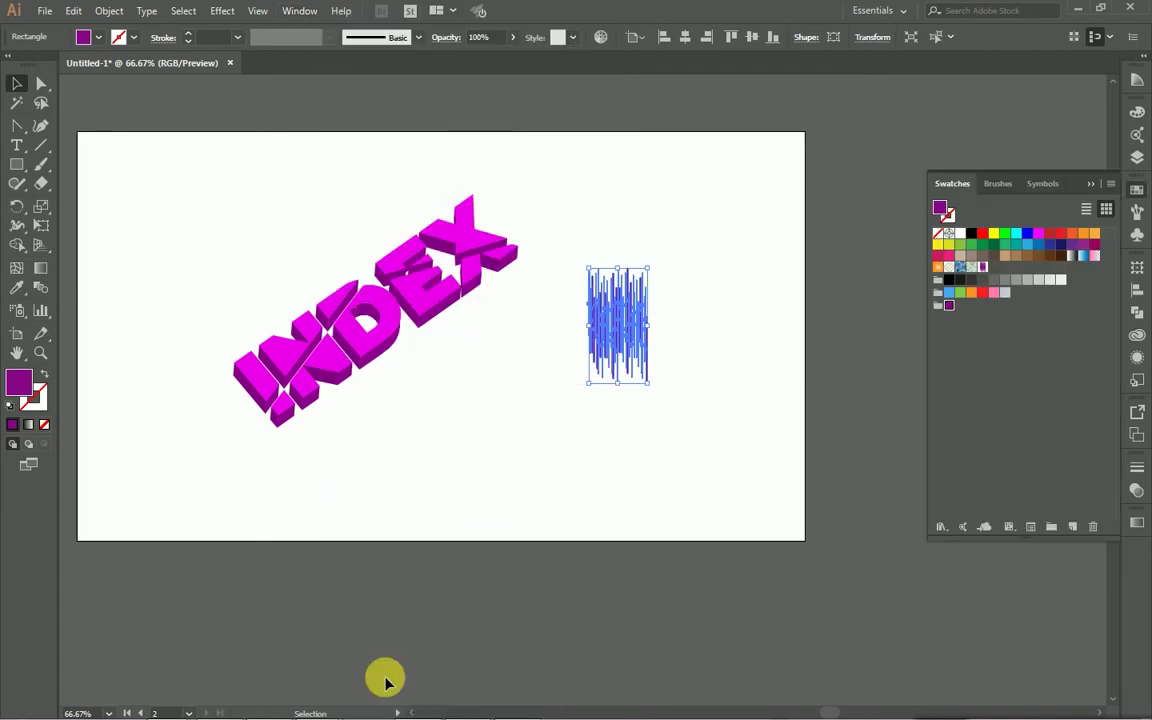
pyautogui.moveTo(651, 344); pyautogui.dragTo(1003, 357)
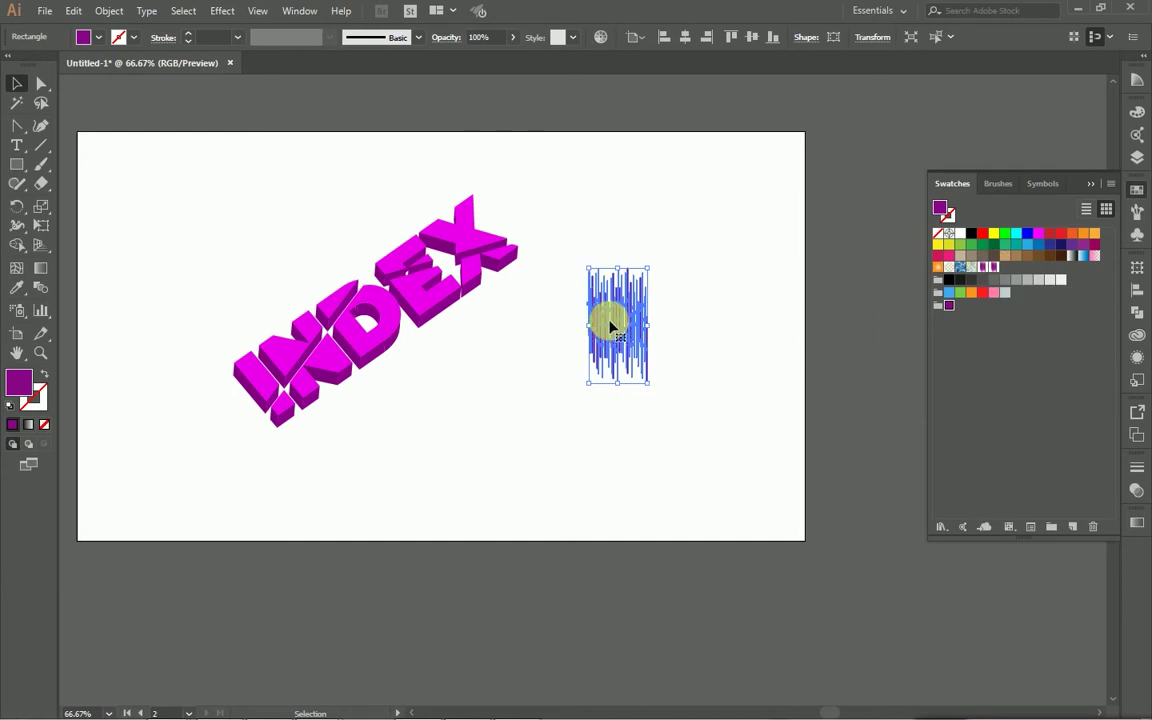
pyautogui.moveTo(609, 319); pyautogui.dragTo(837, 149)
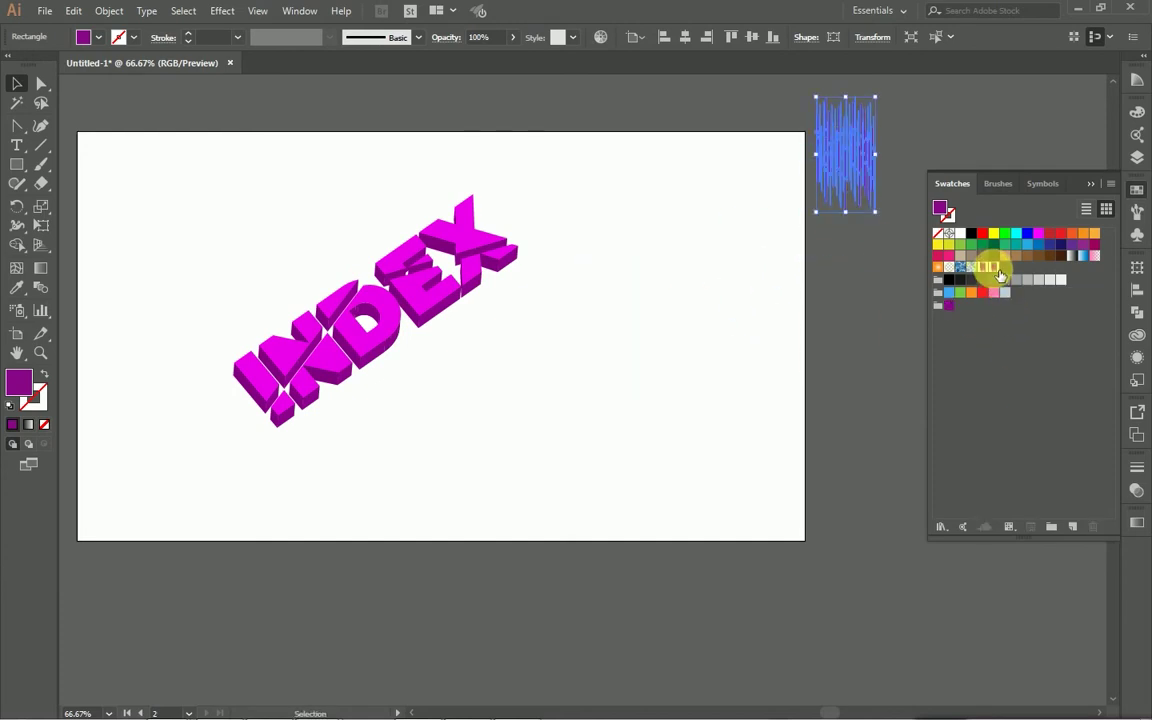
pyautogui.click(993, 266)
# Pick a side face of the I and select all faces with the same fill colour.
pyautogui.click(856, 301)
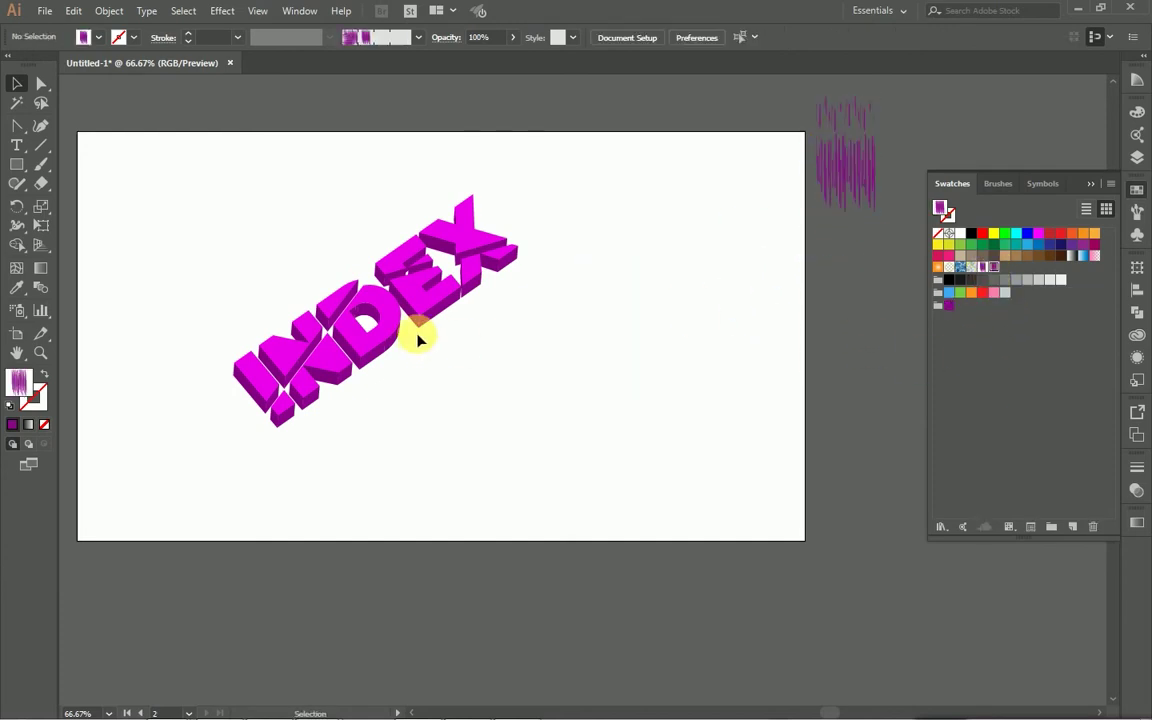
pyautogui.click(283, 411)
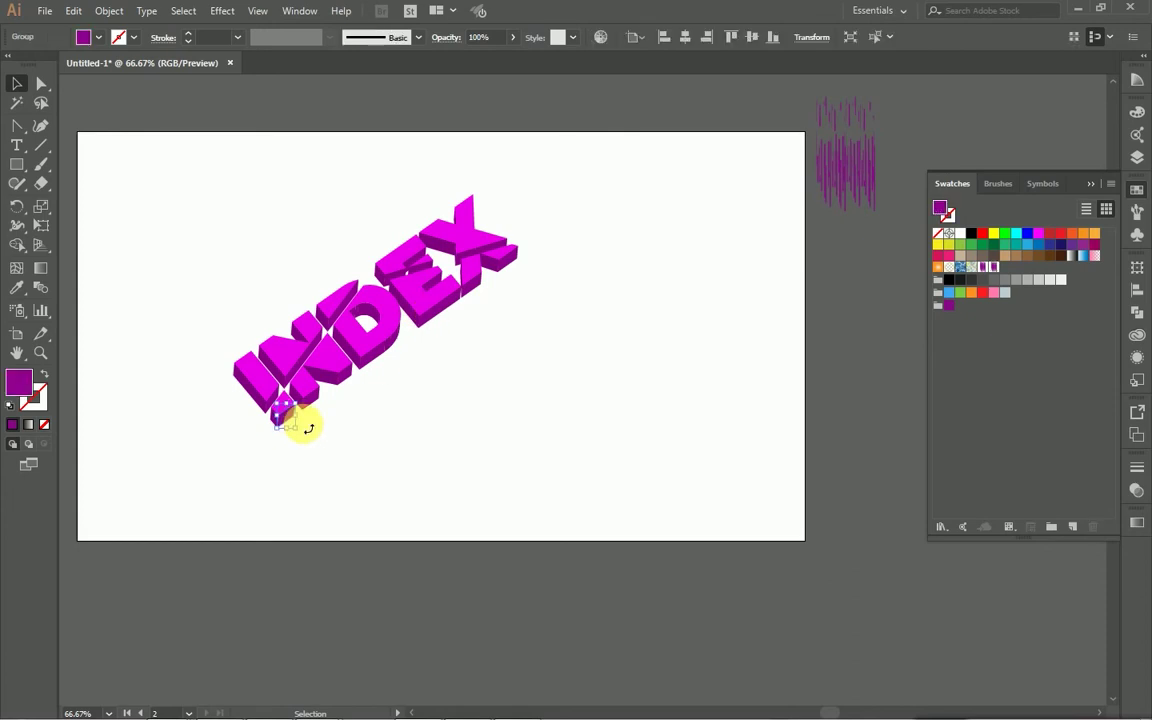
pyautogui.click(185, 13)
pyautogui.moveTo(204, 165)
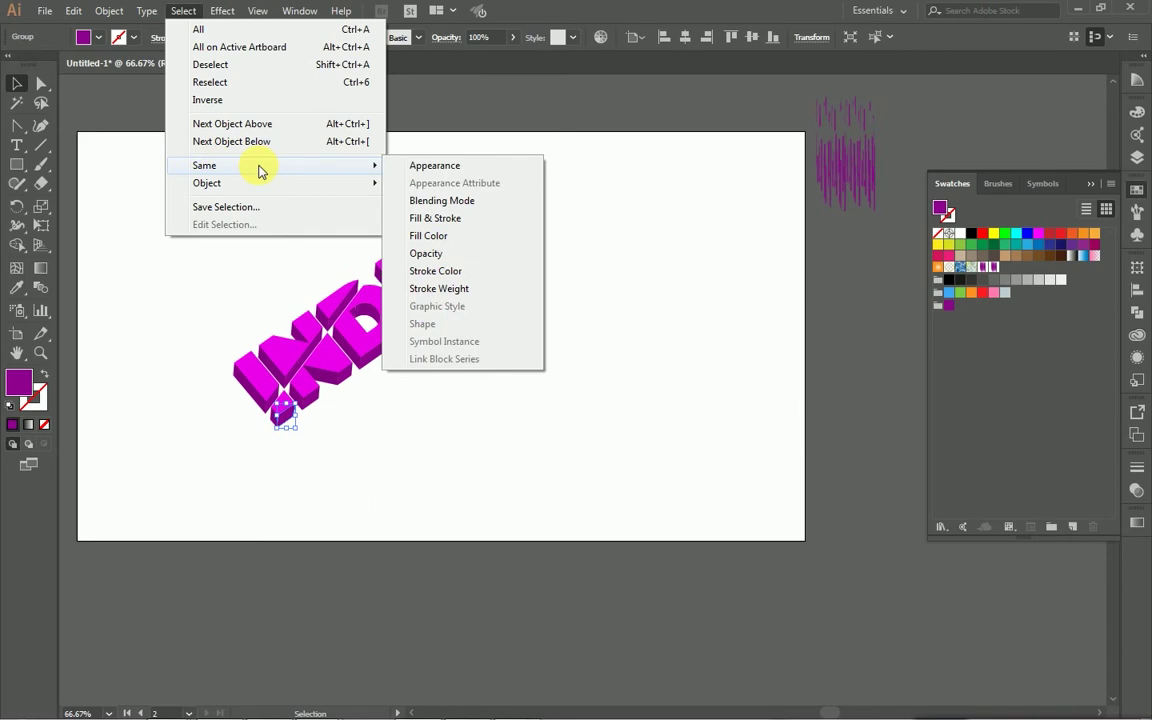
pyautogui.click(435, 237)
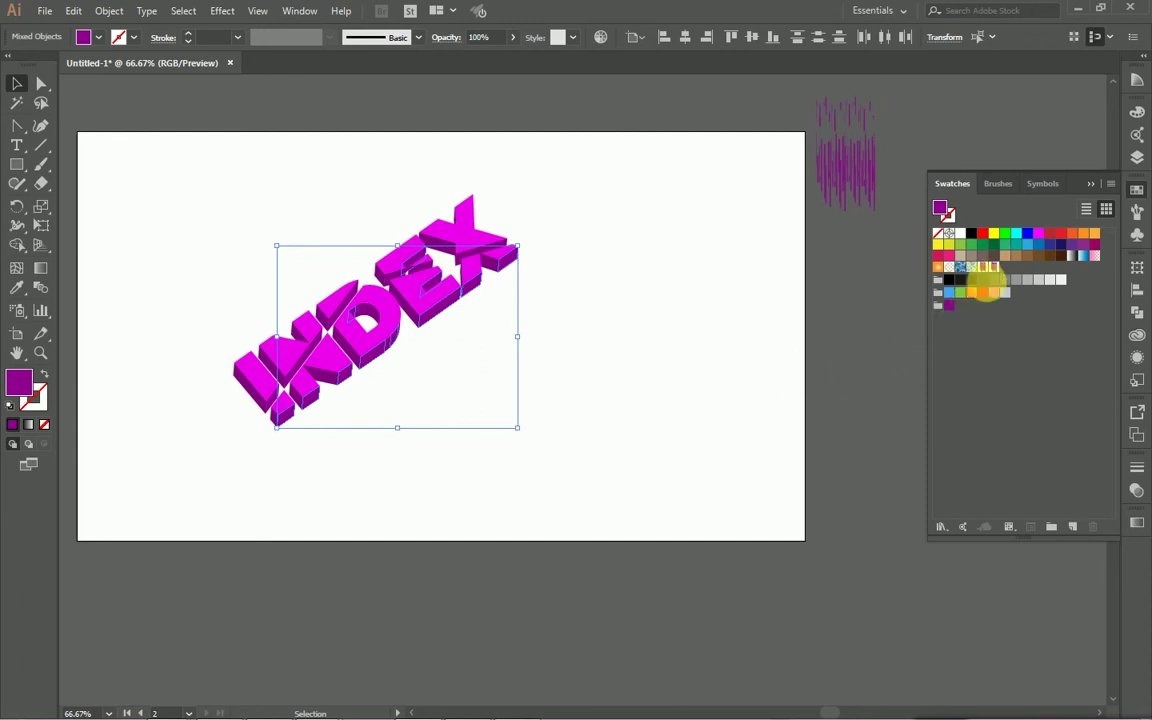
# Fill the selected INDEX side faces with the new striped purple pattern swatch.
pyautogui.click(998, 268)
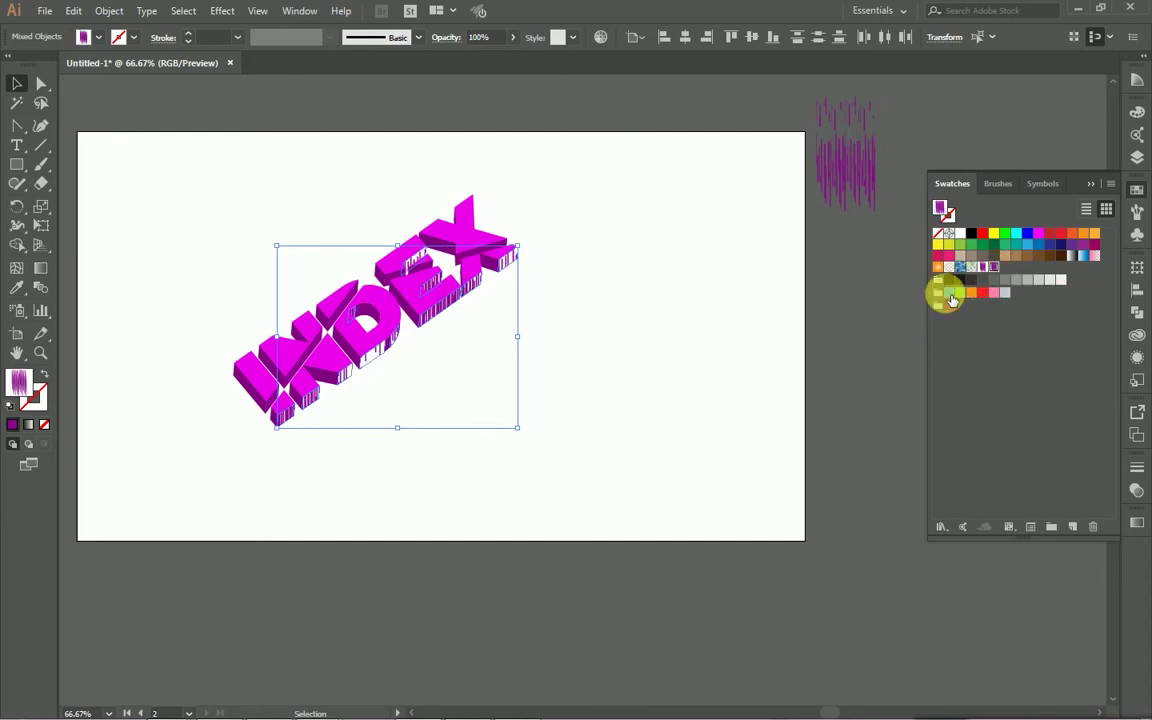
pyautogui.click(640, 352)
pyautogui.click(260, 410)
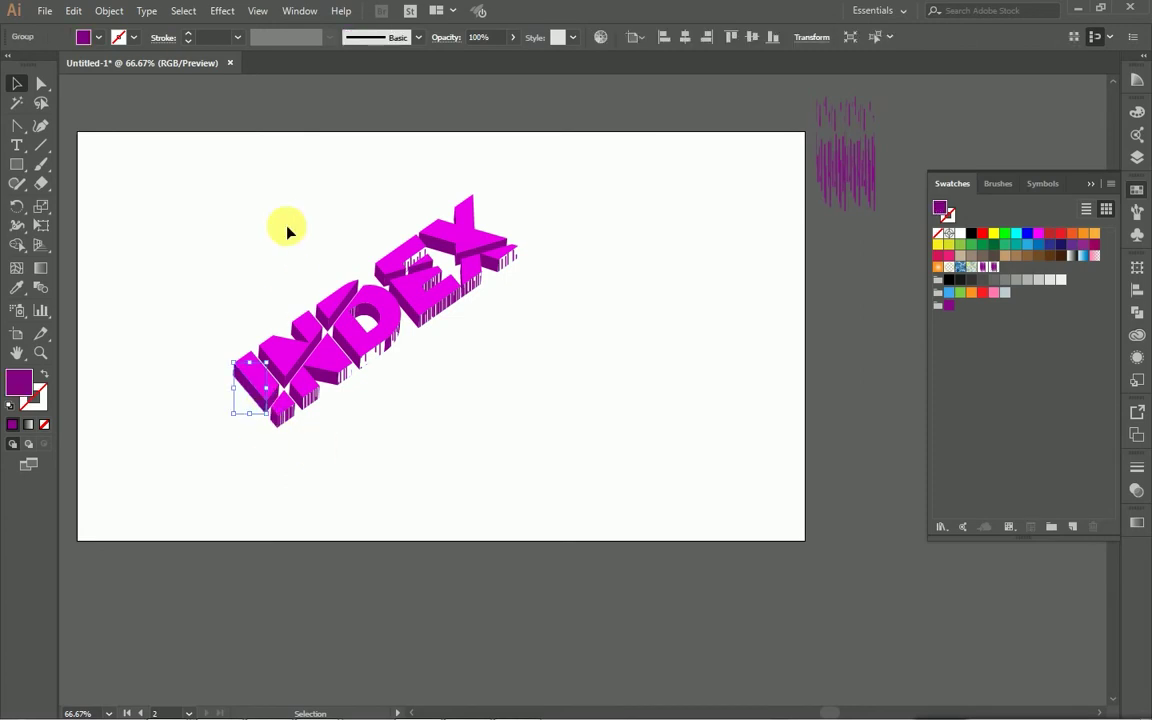
pyautogui.click(288, 388)
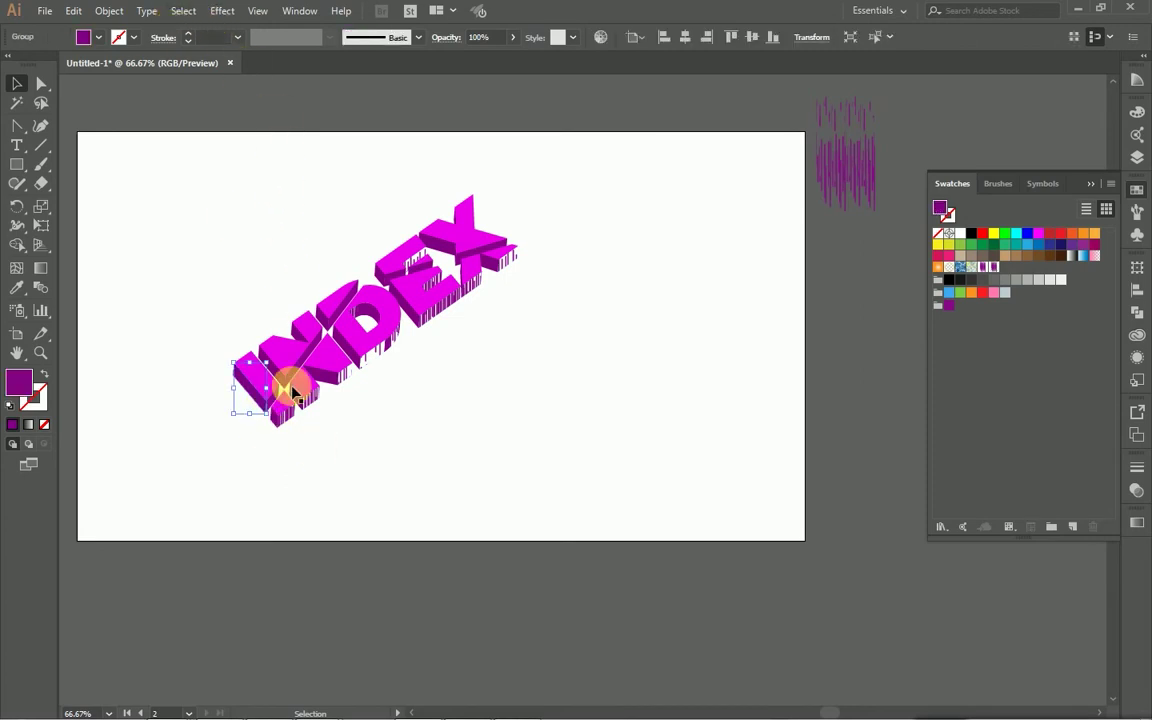
pyautogui.click(293, 426)
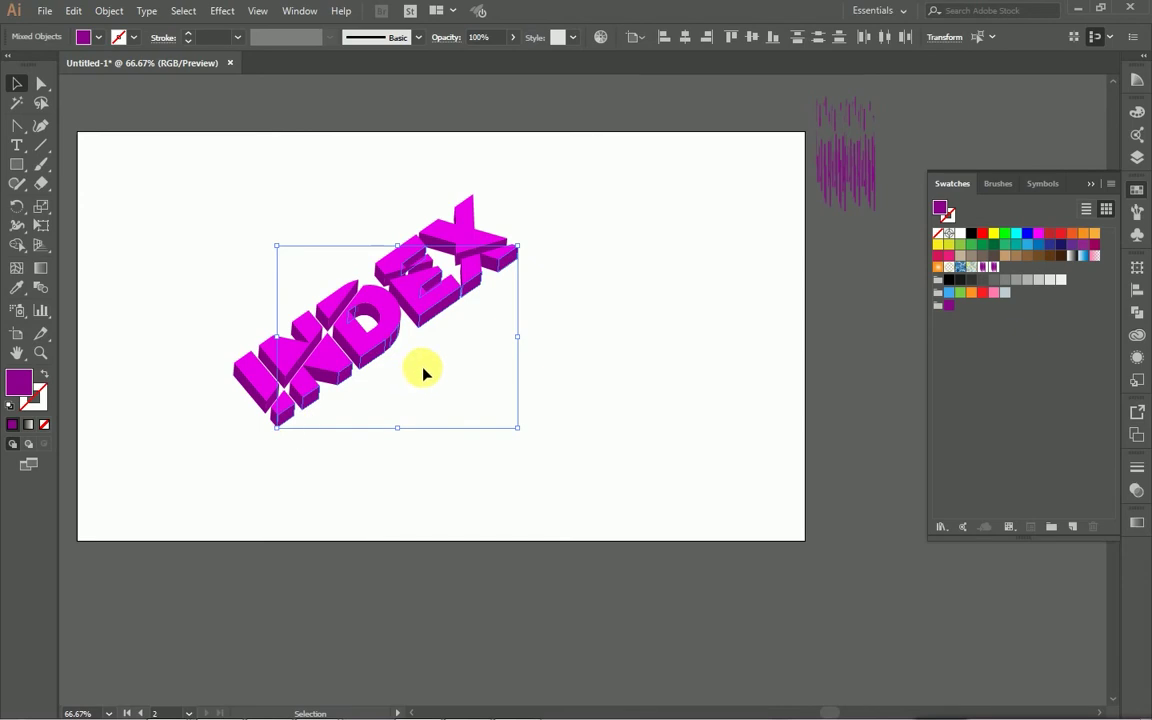
pyautogui.click(998, 268)
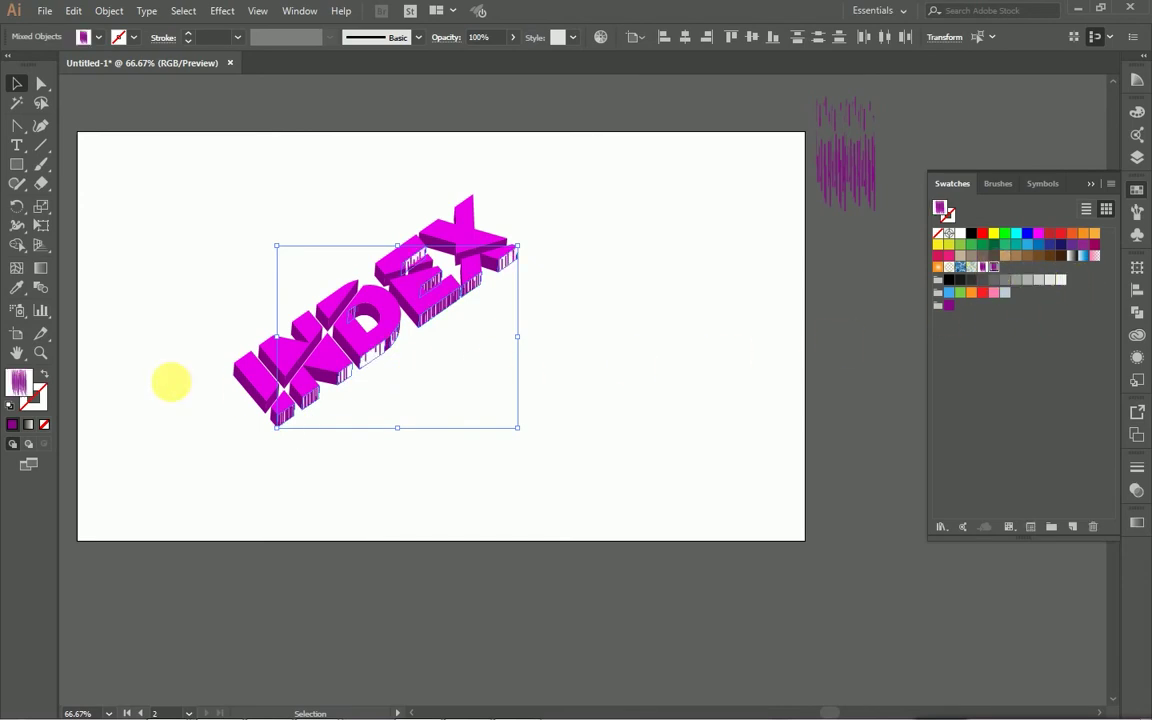
# Give the side faces a purple outline, then deselect and pick a piece near the I's bottom.
pyautogui.click(36, 397)
pyautogui.click(14, 425)
pyautogui.click(15, 426)
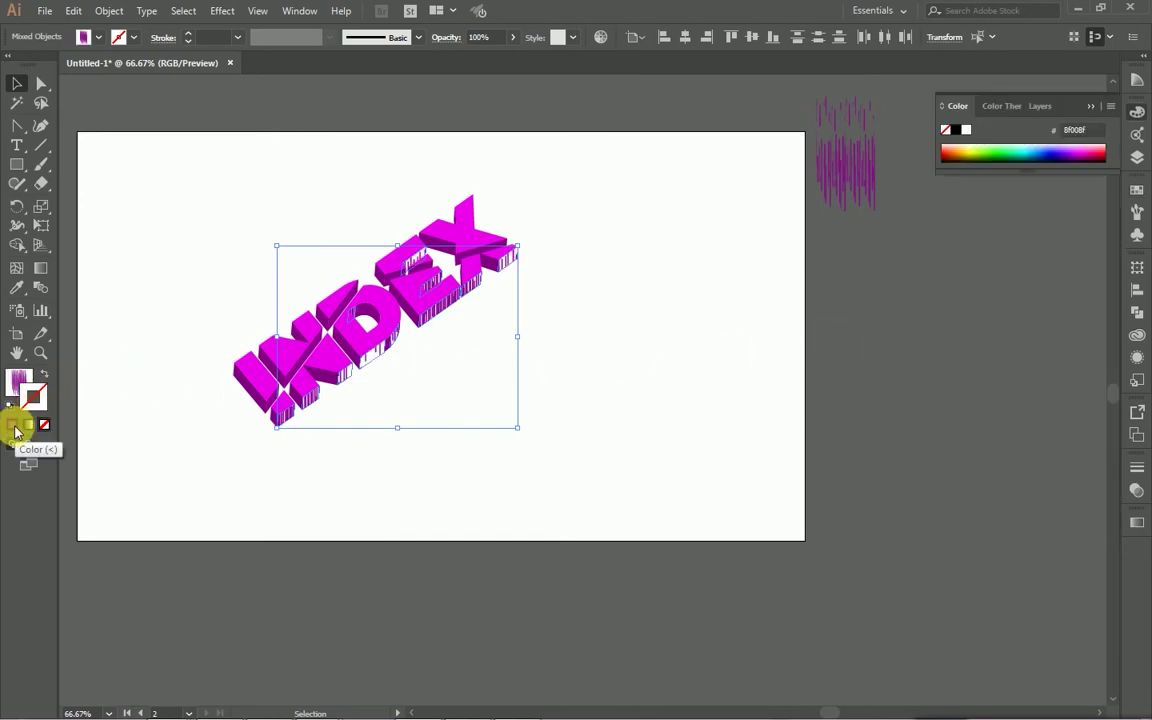
pyautogui.click(592, 330)
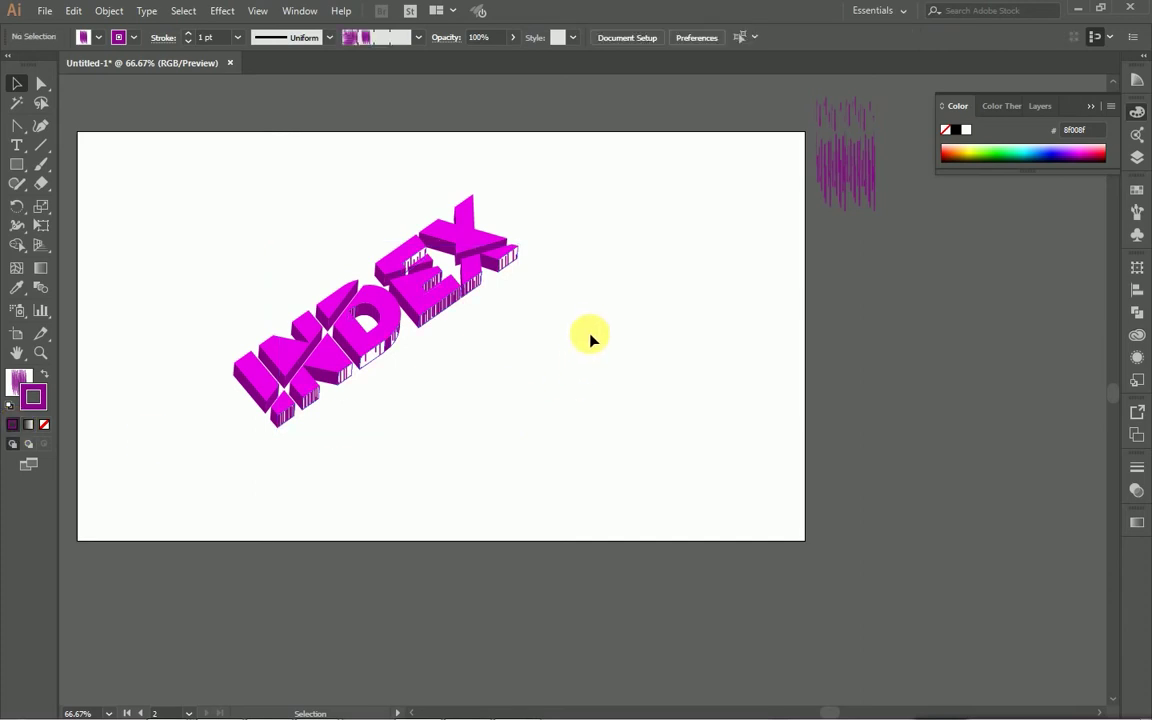
pyautogui.click(273, 420)
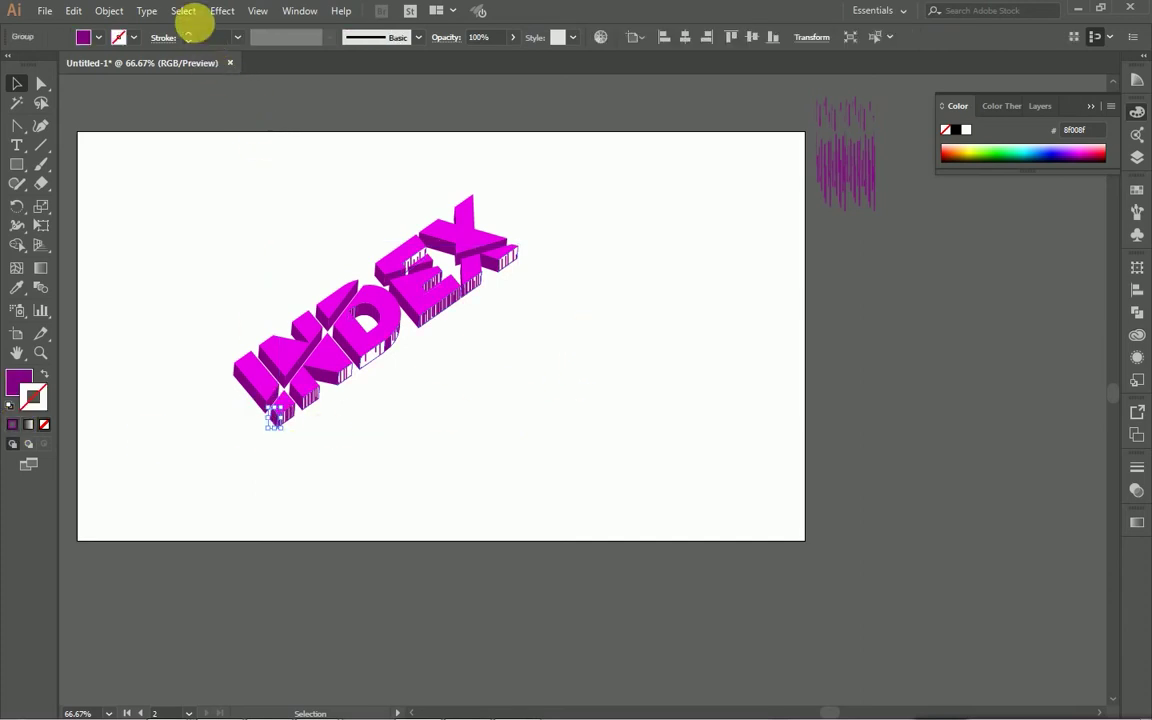
# Select all same-fill lower side faces and eyedrop the striped pattern and outline onto them.
pyautogui.click(184, 11)
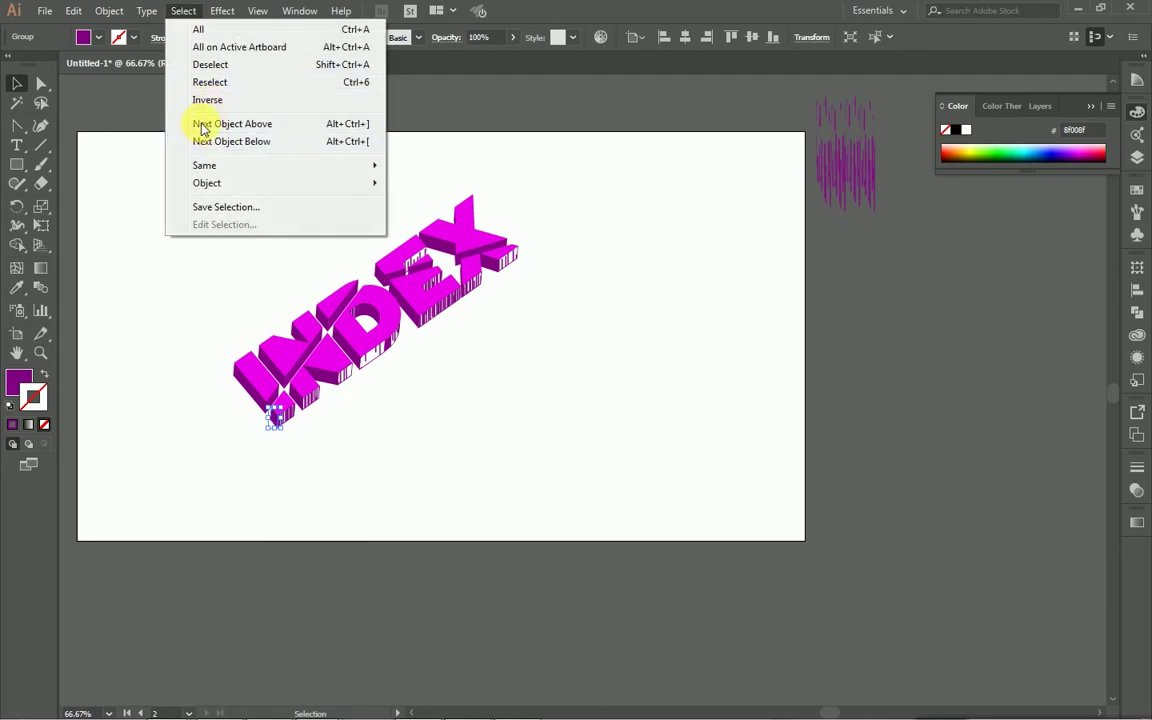
pyautogui.moveTo(204, 165)
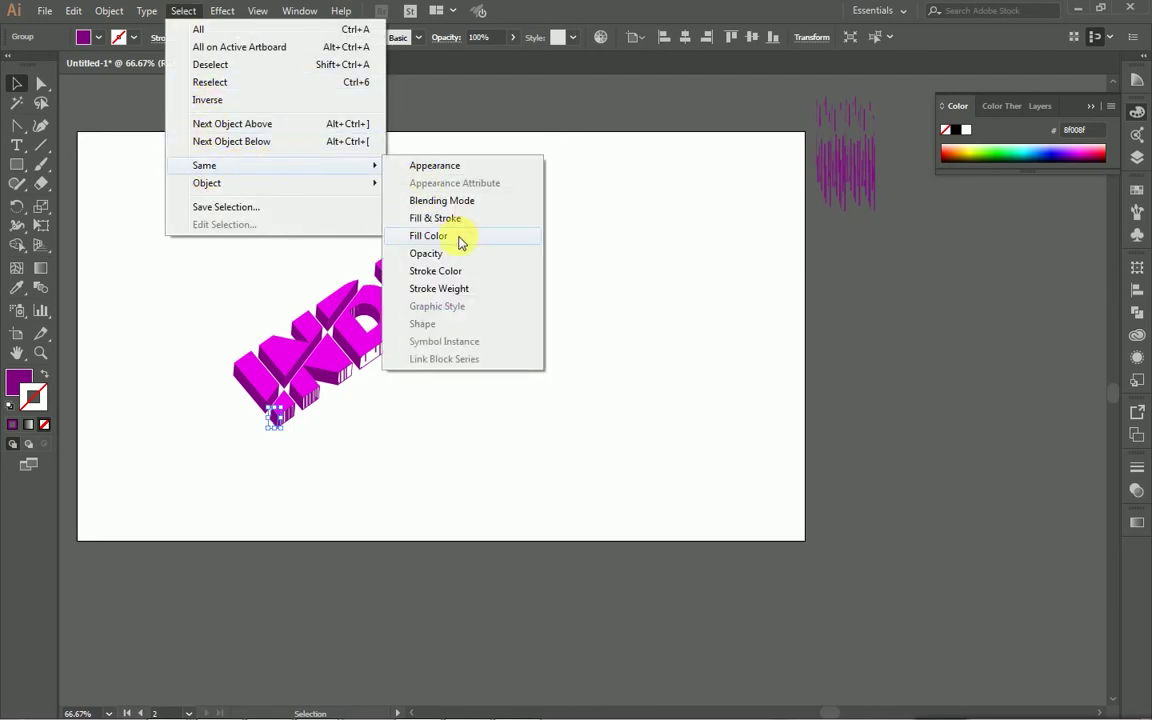
pyautogui.click(440, 243)
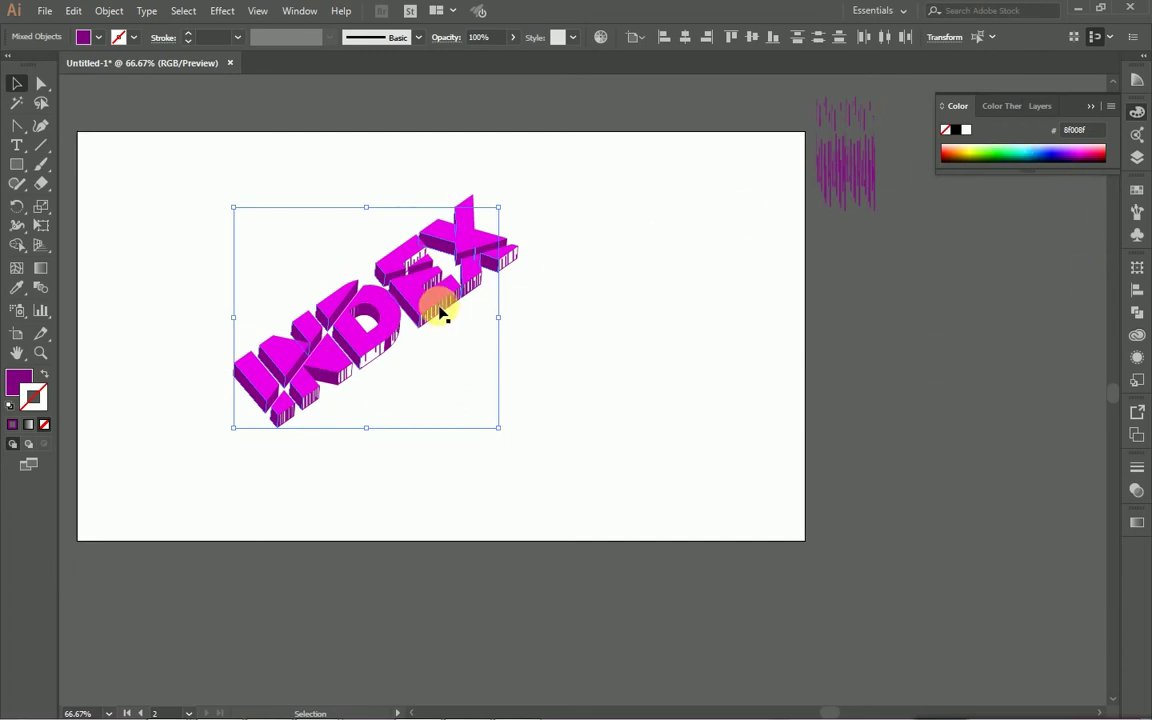
pyautogui.scroll(1, 407, 318)
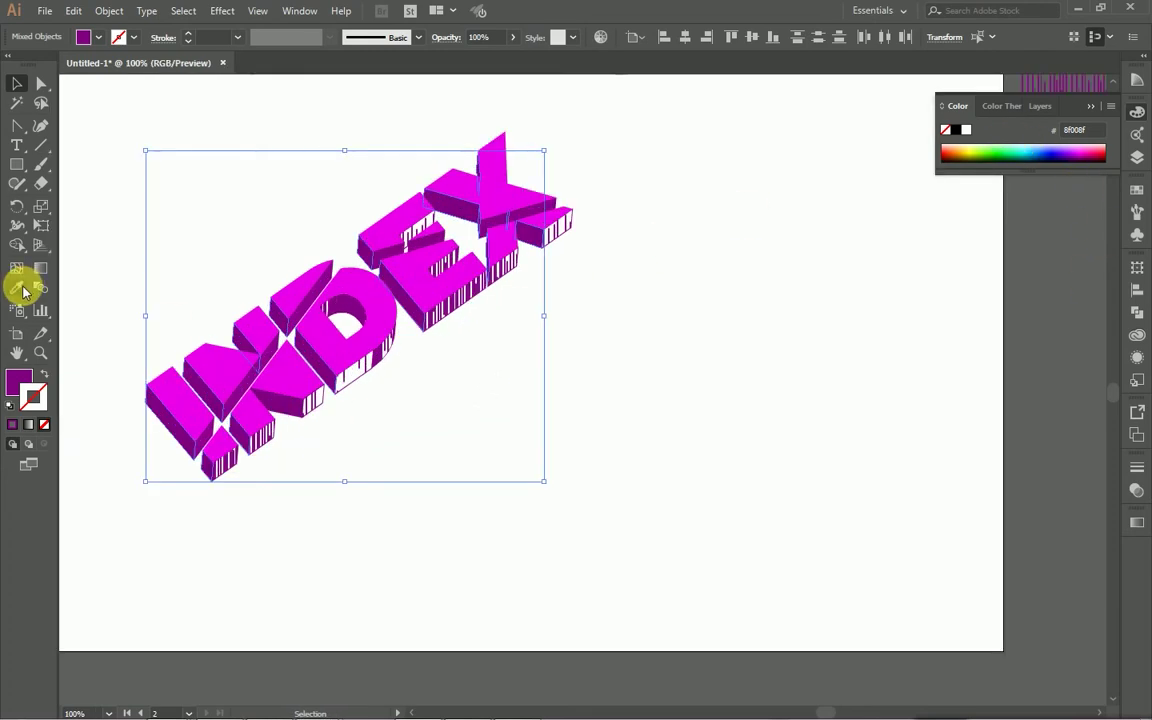
pyautogui.click(18, 288)
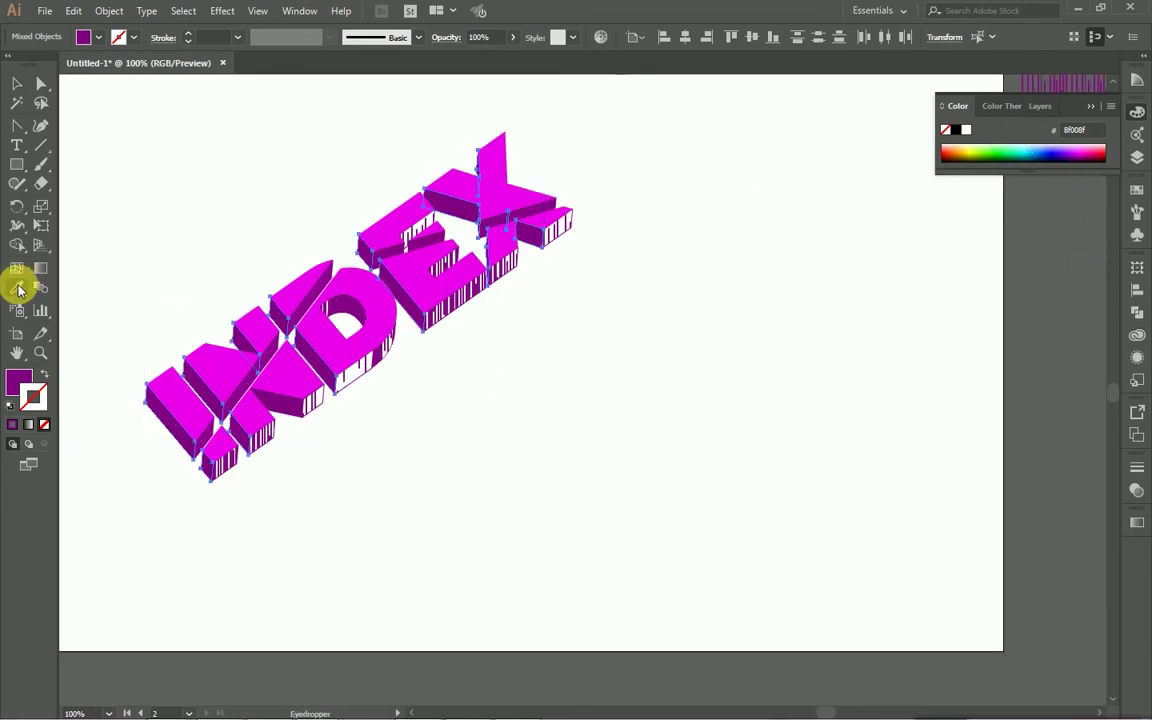
pyautogui.click(385, 358)
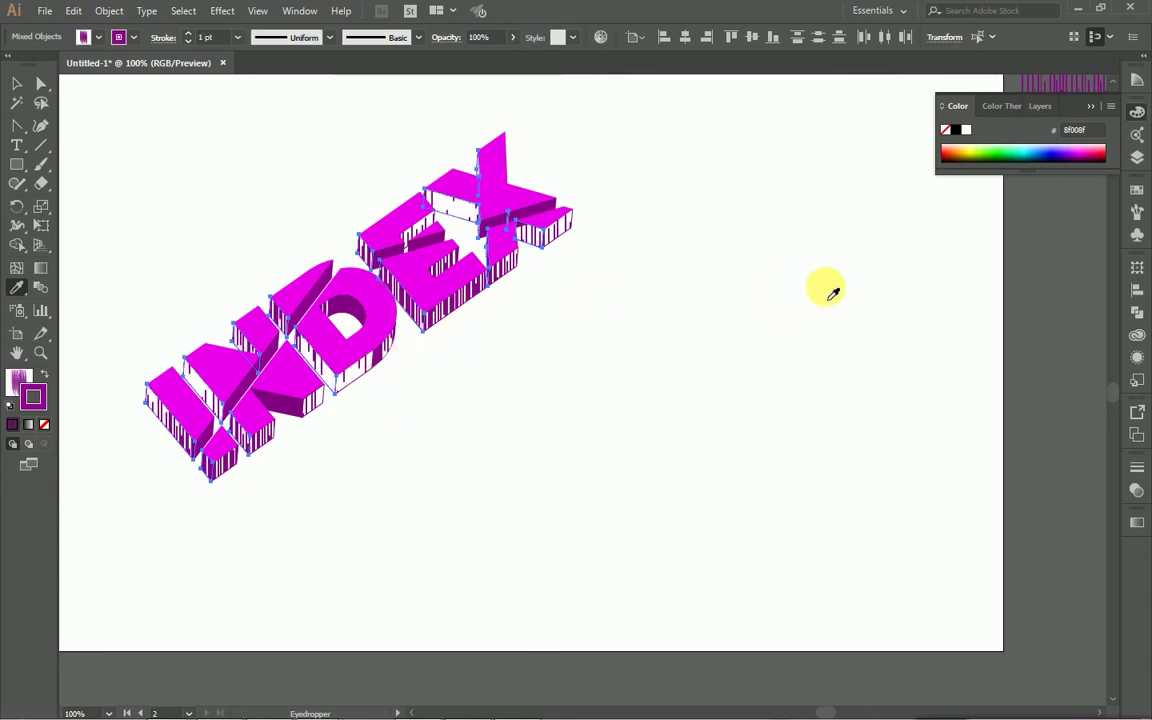
pyautogui.click(17, 83)
pyautogui.click(184, 142)
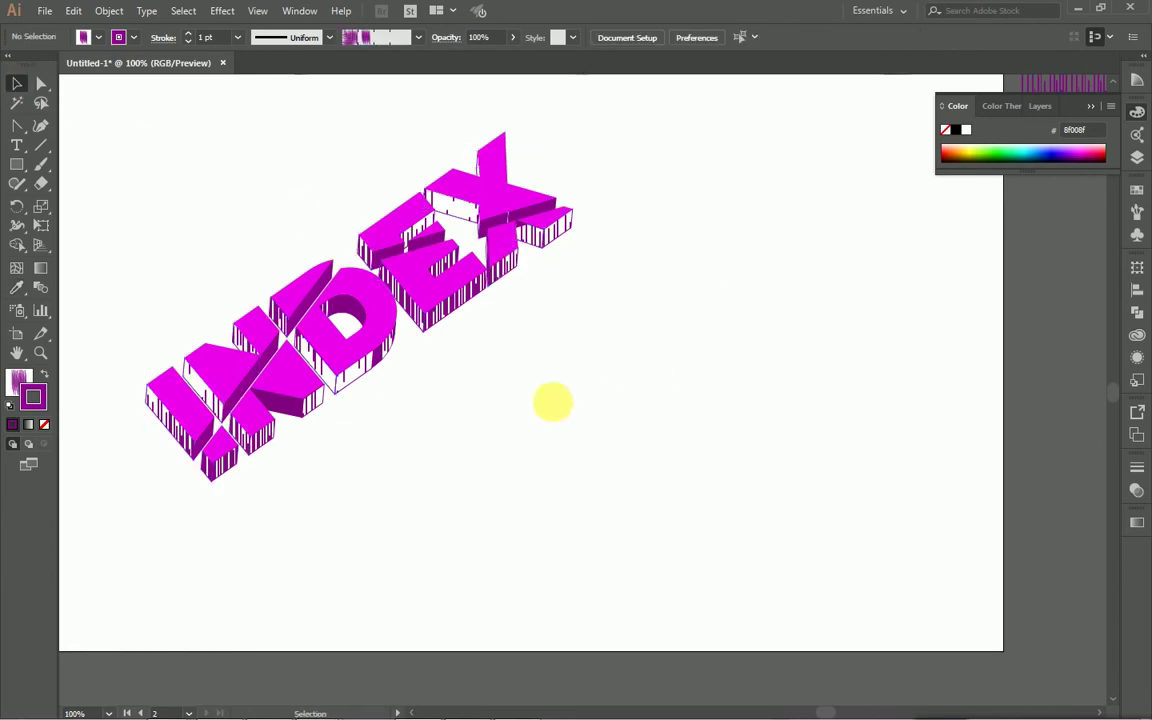
pyautogui.scroll(-1, 496, 403)
# Adjust the view while marquee-selecting the whole INDEX group.
pyautogui.moveTo(611, 456); pyautogui.dragTo(221, 224)
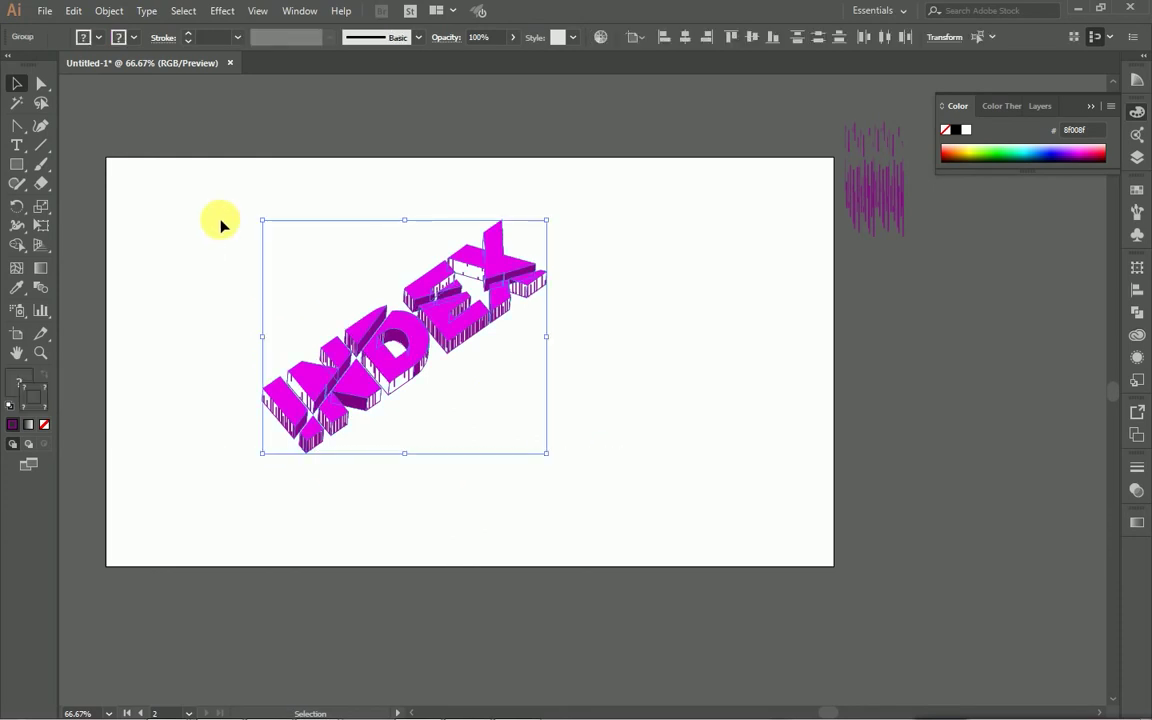
pyautogui.click(535, 315)
pyautogui.scroll(-1, 533, 318)
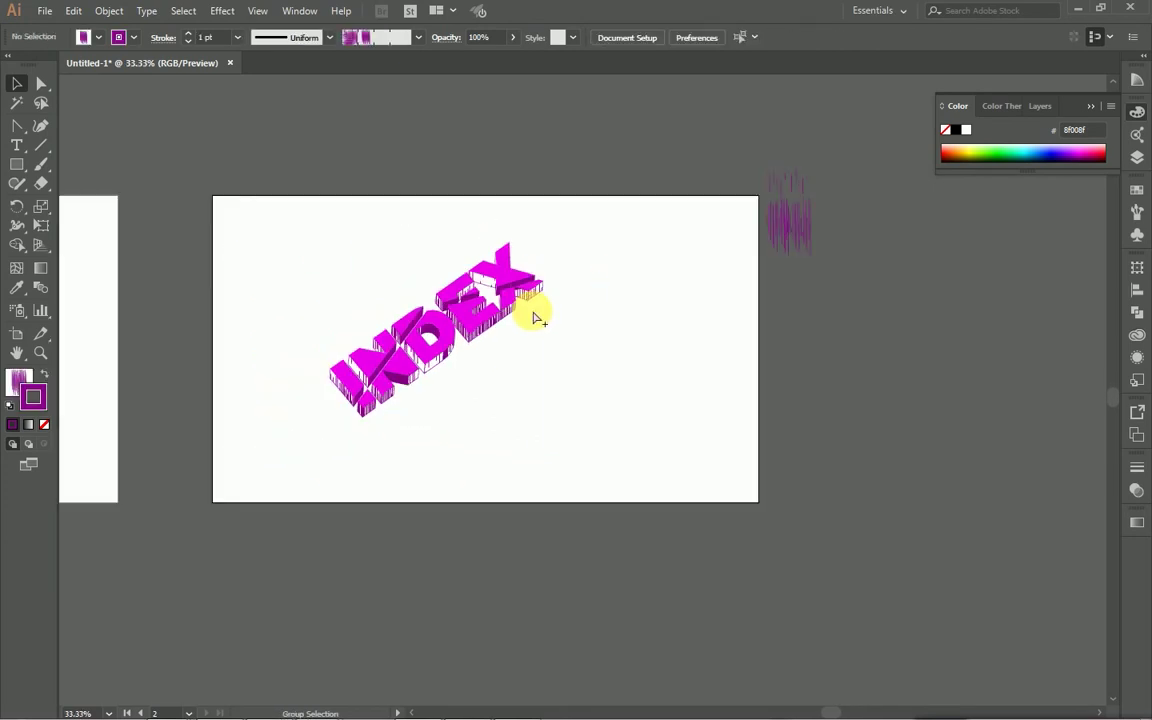
pyautogui.scroll(-2, 533, 318)
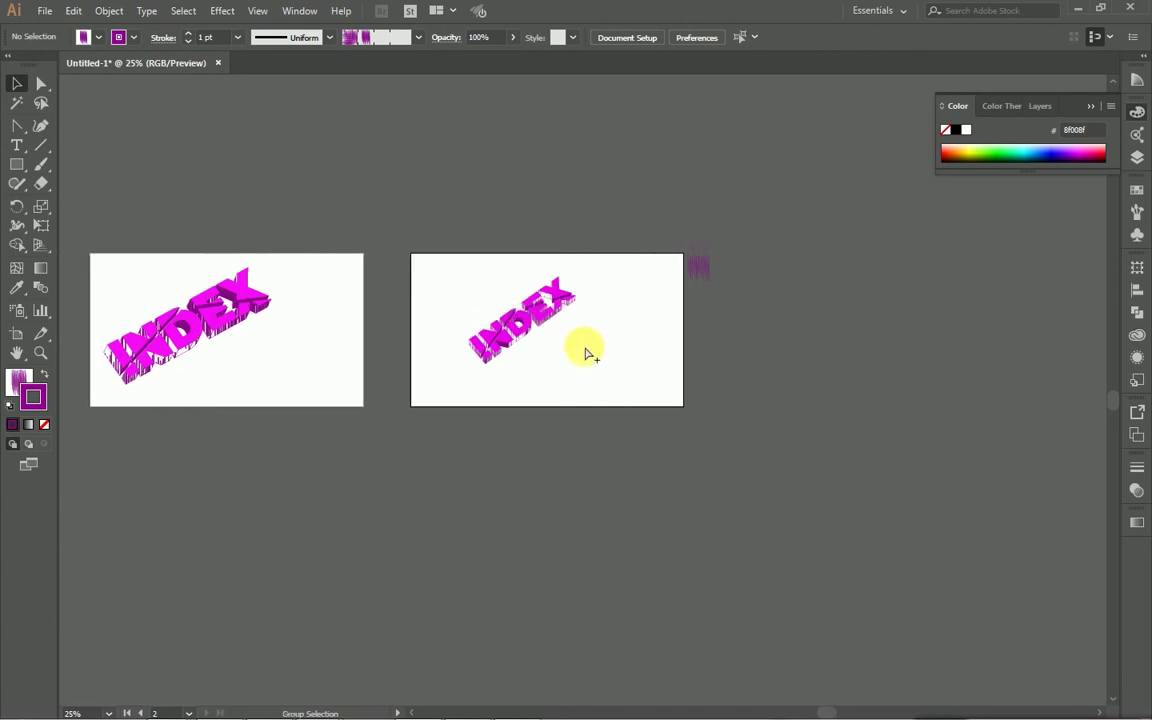
pyautogui.scroll(1, 590, 360)
pyautogui.scroll(1, 580, 355)
pyautogui.scroll(1, 570, 350)
pyautogui.moveTo(652, 417); pyautogui.dragTo(235, 160)
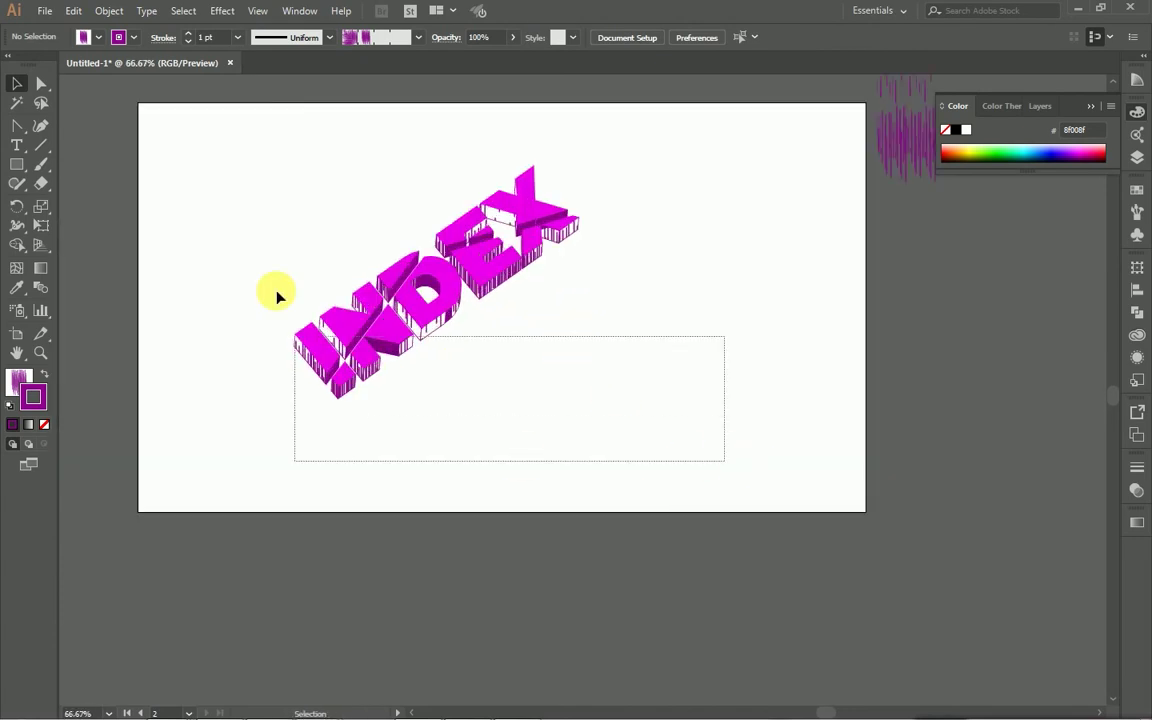
pyautogui.click(620, 405)
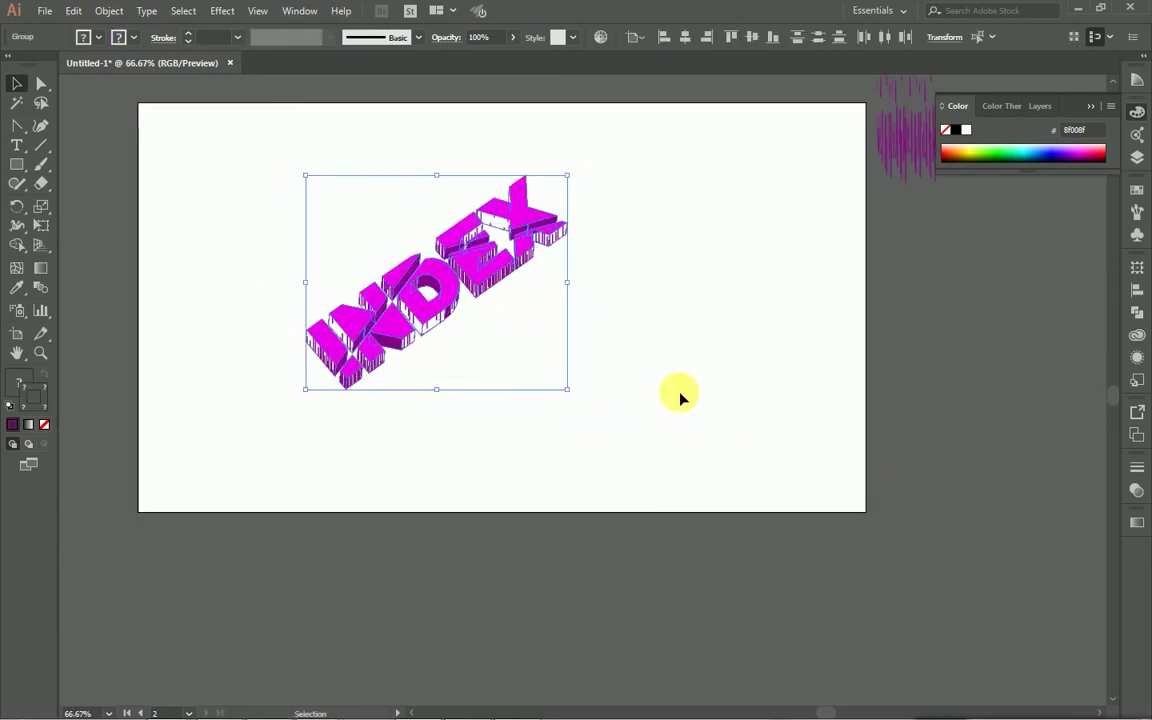
pyautogui.hscroll(1, 600, 360)
pyautogui.scroll(1, 465, 342)
# Scale the INDEX group up by about half and nudge it left and down.
pyautogui.moveTo(690, 487); pyautogui.dragTo(155, 117)
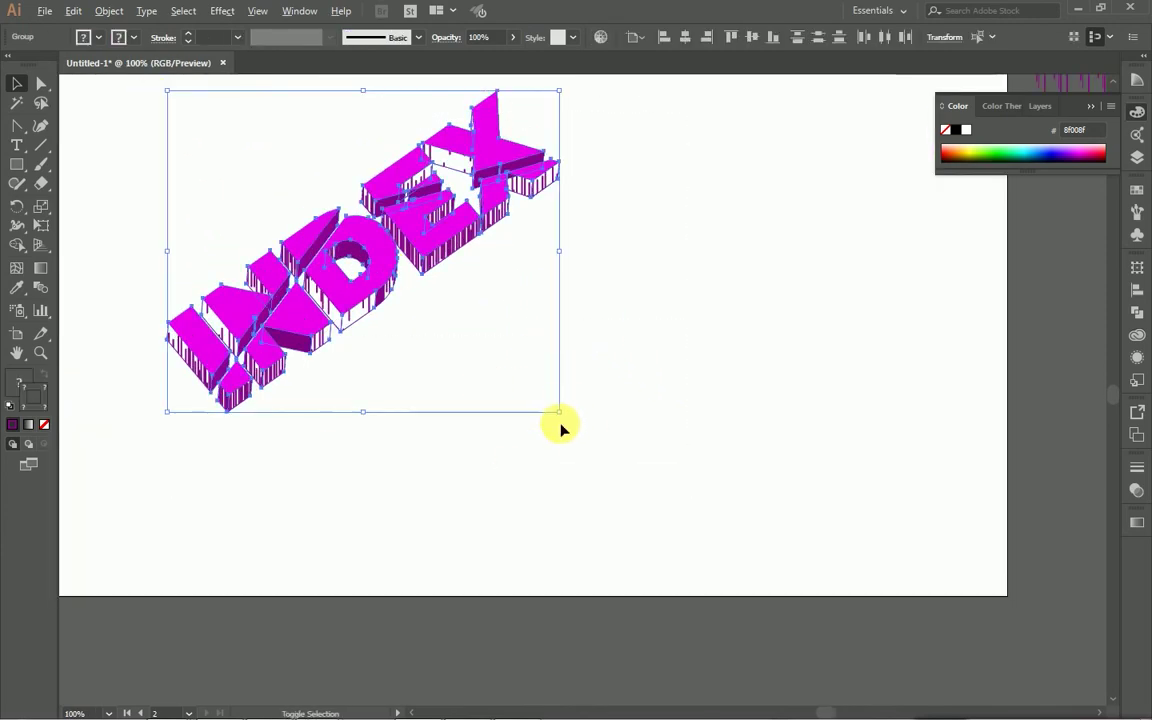
pyautogui.moveTo(563, 420)
pyautogui.mouseDown()
pyautogui.moveTo(549, 404)
pyautogui.moveTo(653, 473)
pyautogui.mouseUp()
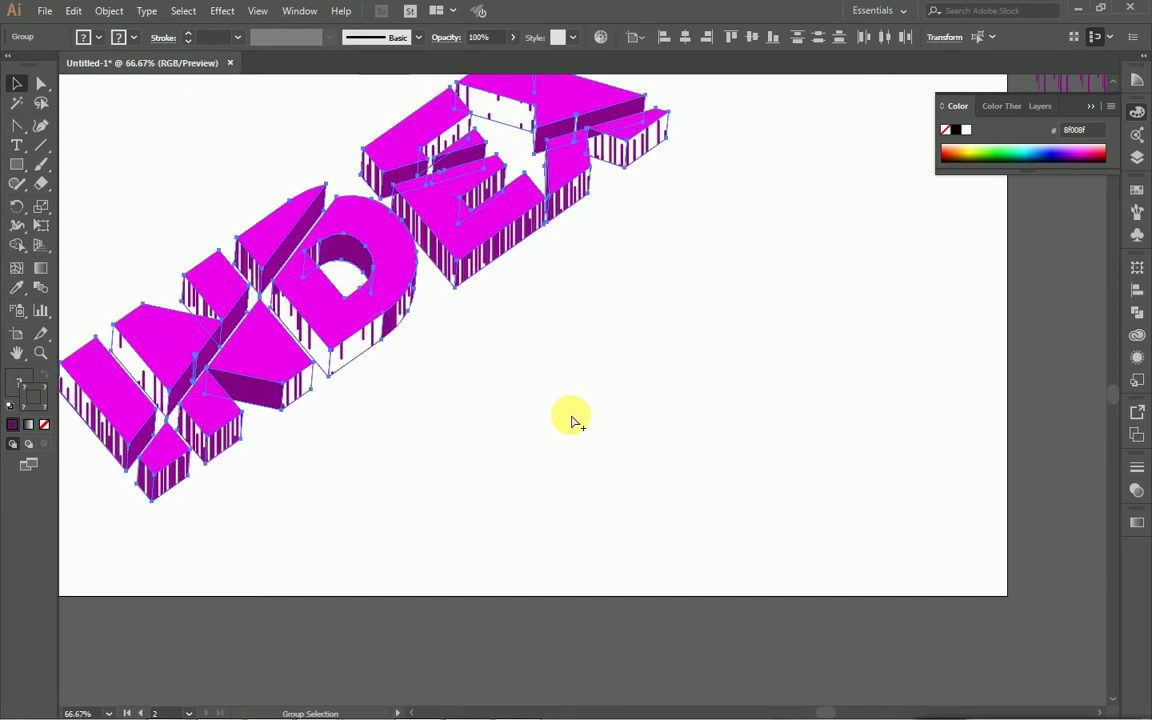
pyautogui.keyDown('alt'); pyautogui.scroll(-1, 572, 420); pyautogui.keyUp('alt')
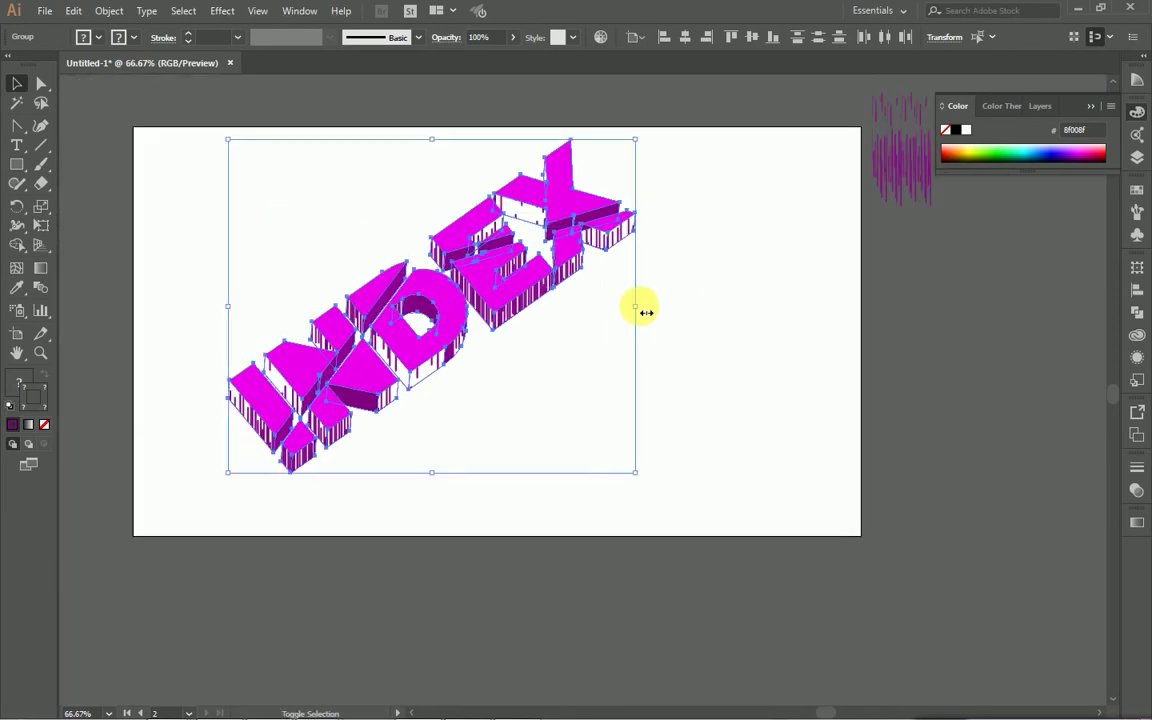
pyautogui.hotkey('shift', 'Left')
pyautogui.hotkey('shift', 'Left')
pyautogui.hotkey('shift', 'Left')
pyautogui.hotkey('shift', 'Left')
pyautogui.hotkey('shift', 'Down')
pyautogui.hotkey('shift', 'Down')
pyautogui.hotkey('shift', 'Down')
pyautogui.hotkey('shift', 'Left')
pyautogui.hotkey('shift', 'Left')
pyautogui.hotkey('shift', 'Left')
pyautogui.hotkey('shift', 'Down')
pyautogui.hotkey('shift', 'Down')
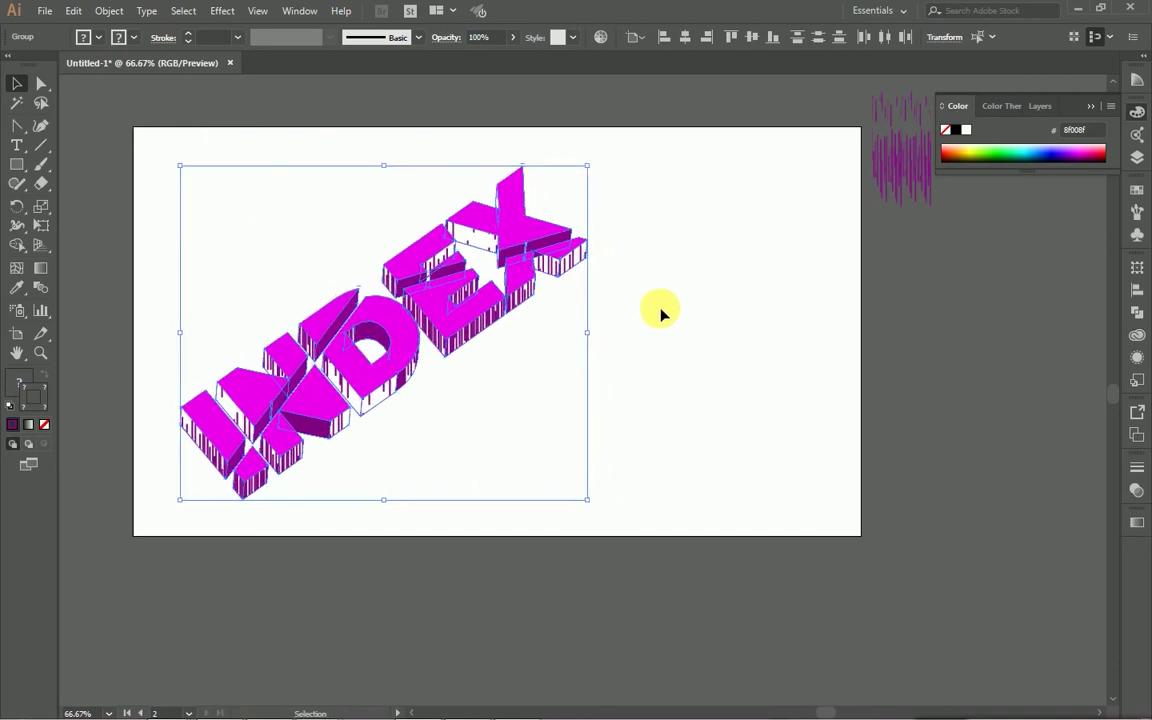
pyautogui.click(730, 370)
# Eyedrop the striped purple fill onto the plain side face inside the N.
pyautogui.scroll(1, 715, 380)
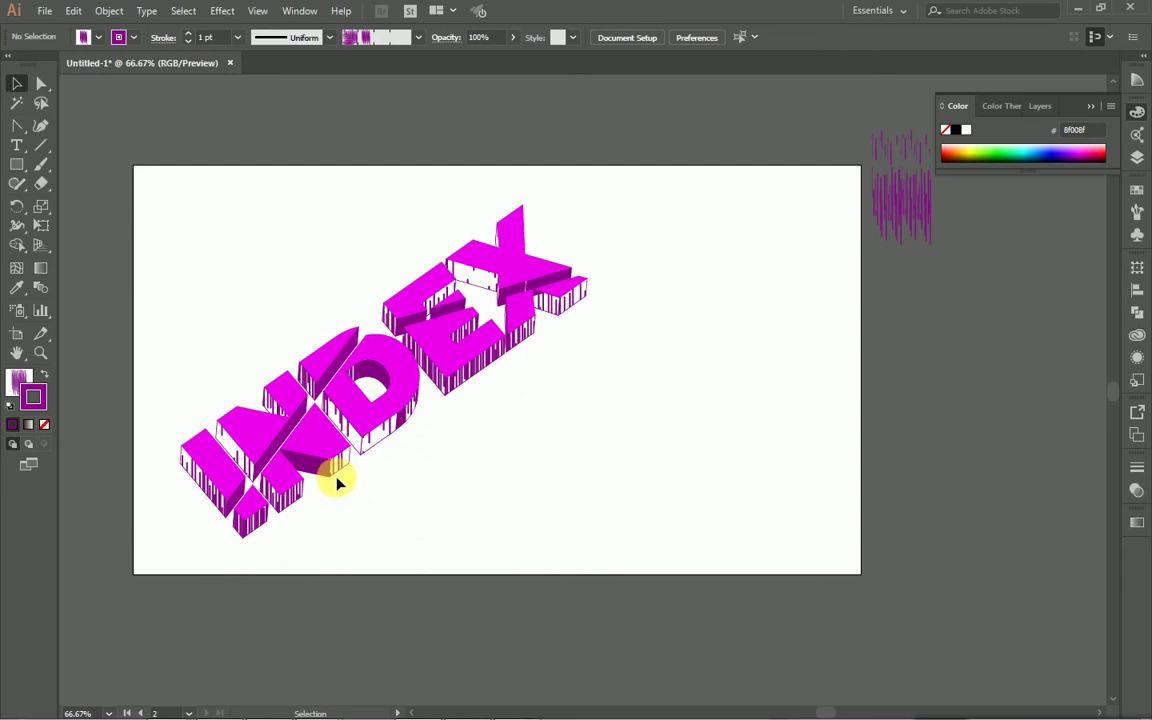
pyautogui.click(309, 470)
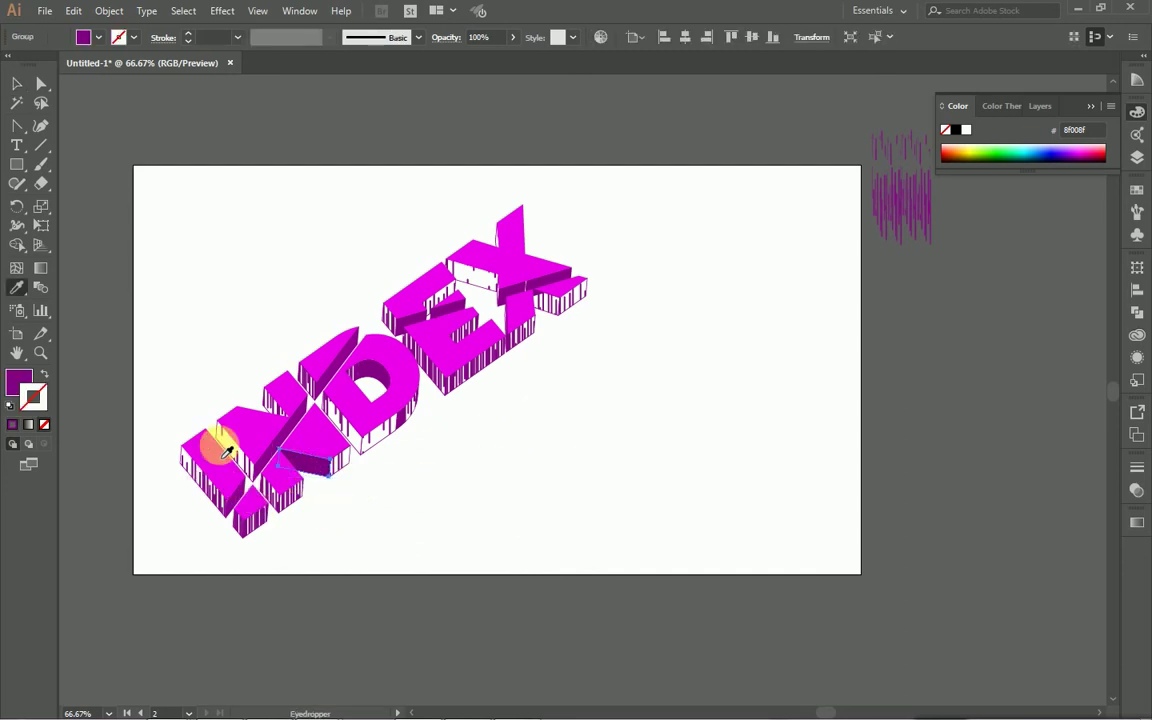
pyautogui.click(16, 288)
pyautogui.scroll(1, 280, 500)
pyautogui.scroll(1, 278, 496)
pyautogui.click(300, 462)
pyautogui.press('v')
# Select a face on the X to check its striped fill, then deselect.
pyautogui.scroll(-1, 462, 428)
pyautogui.scroll(-1, 460, 428)
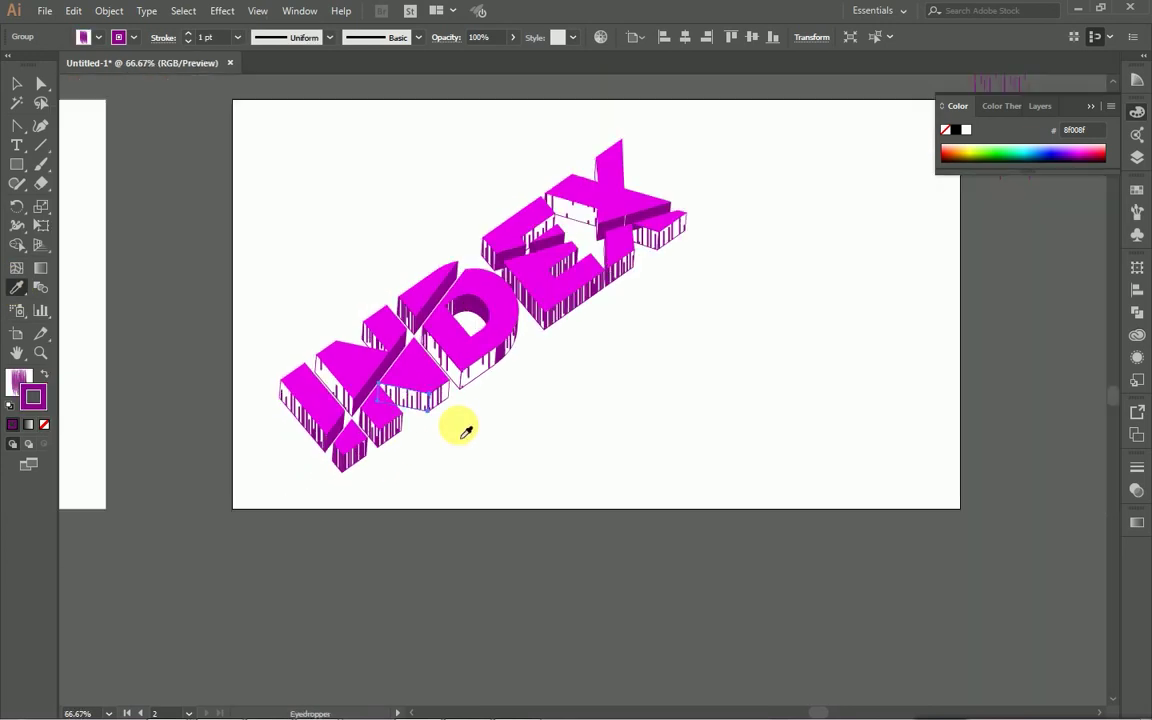
pyautogui.hscroll(1, 460, 428)
pyautogui.press('i')
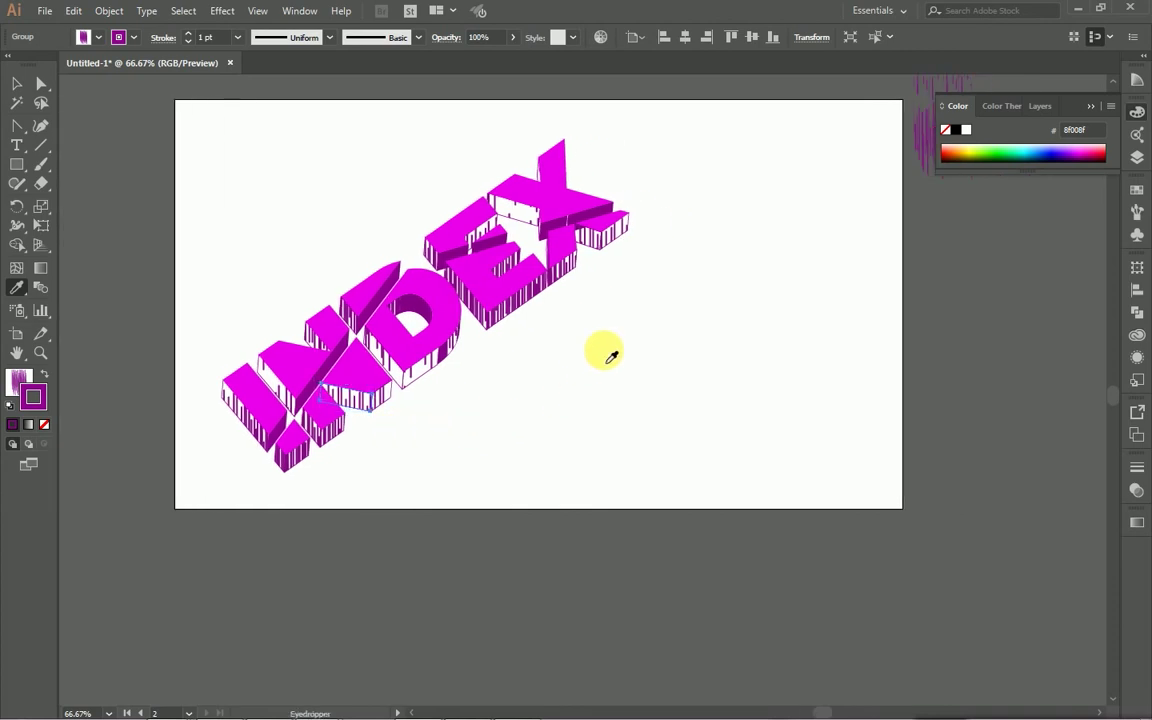
pyautogui.scroll(1, 609, 355)
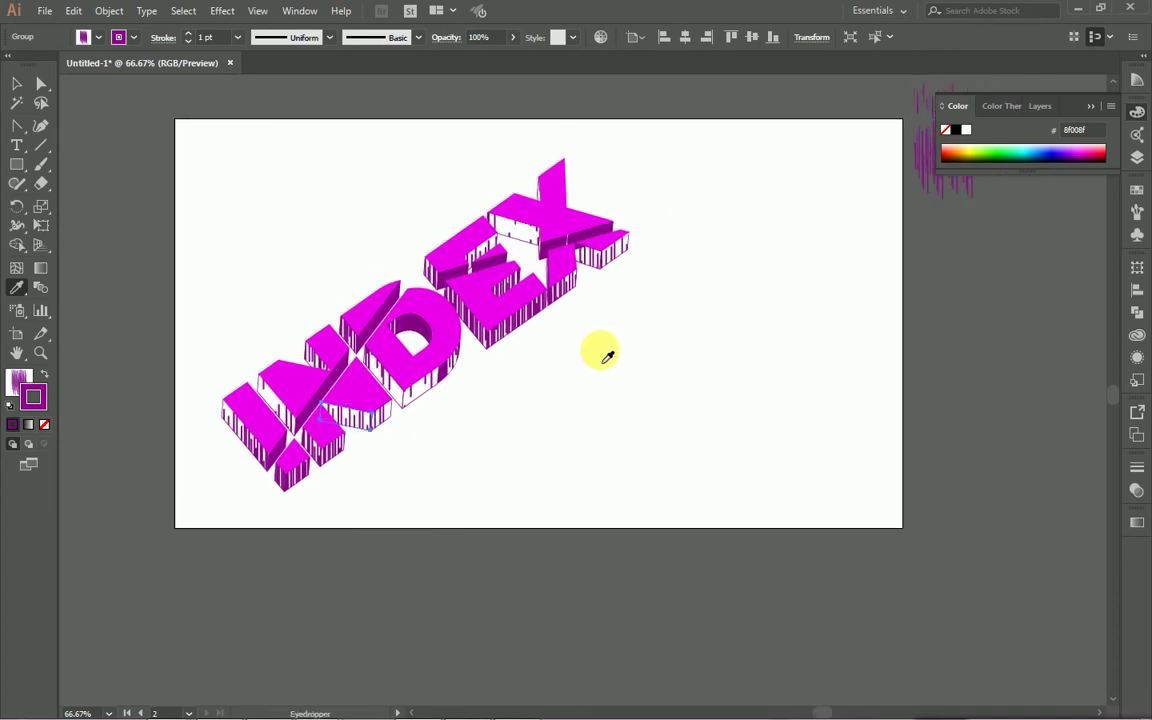
pyautogui.click(17, 82)
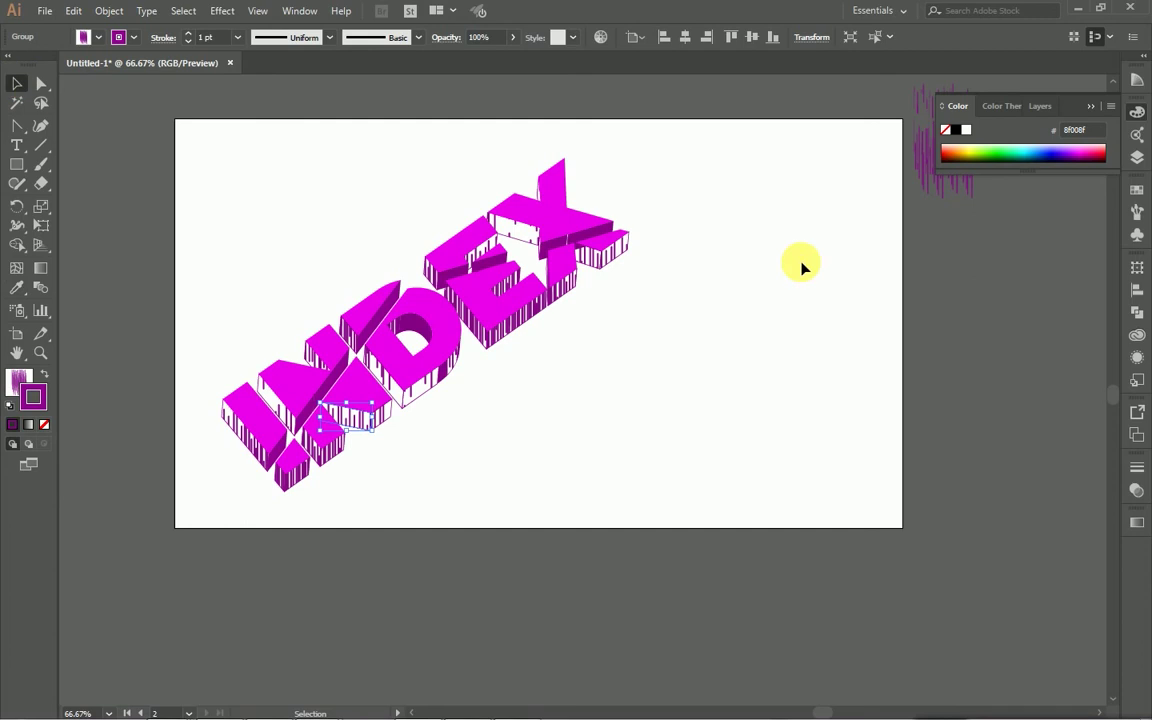
pyautogui.click(563, 268)
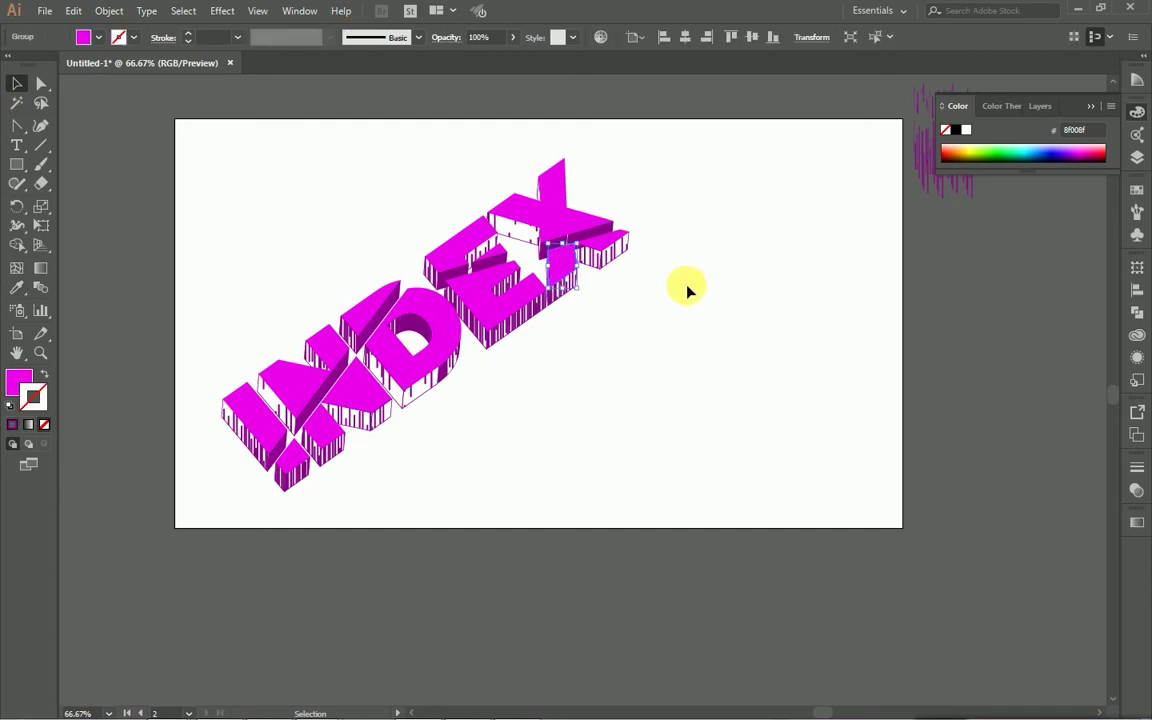
pyautogui.click(576, 337)
pyautogui.hotkey('ctrl', '-')
pyautogui.hscroll(1, 578, 346)
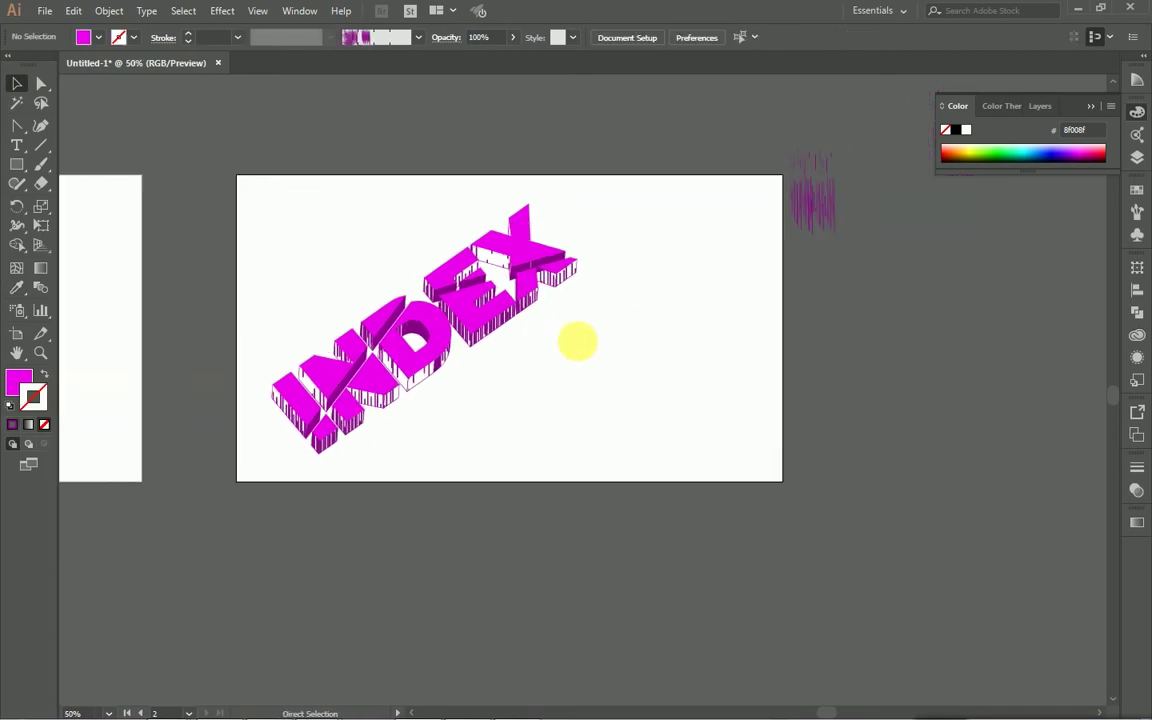
pyautogui.scroll(1, 580, 341)
pyautogui.scroll(-2, 645, 326)
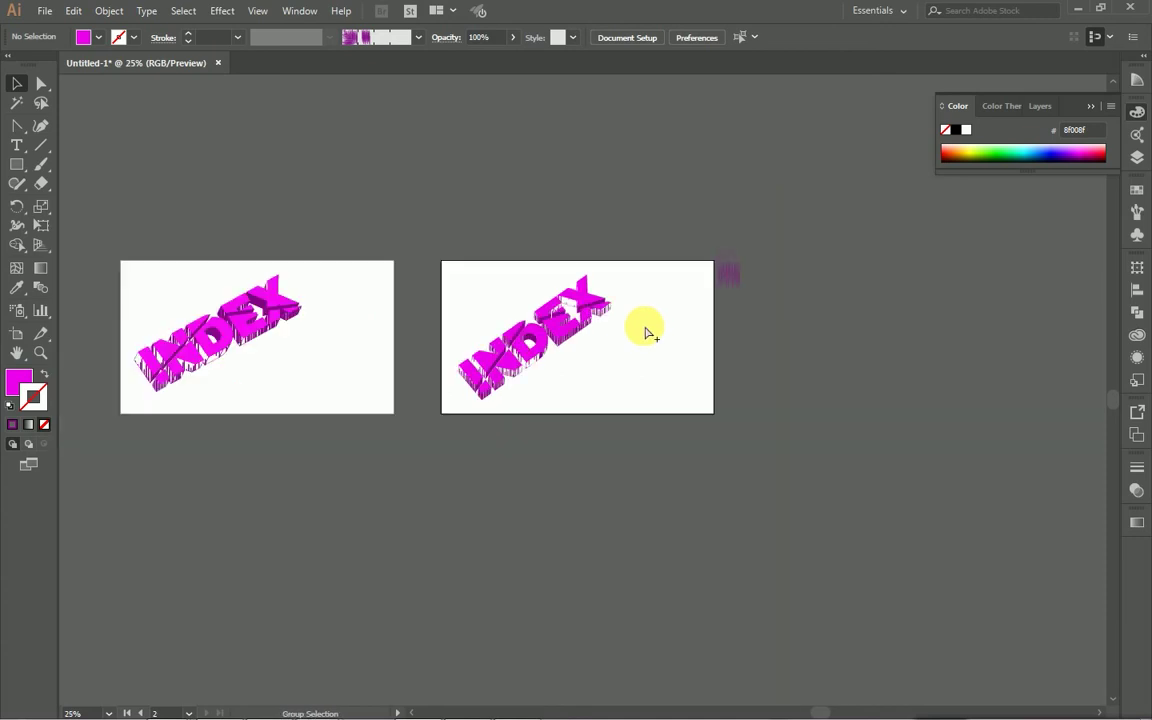
pyautogui.scroll(1, 645, 333)
pyautogui.scroll(1, 645, 333)
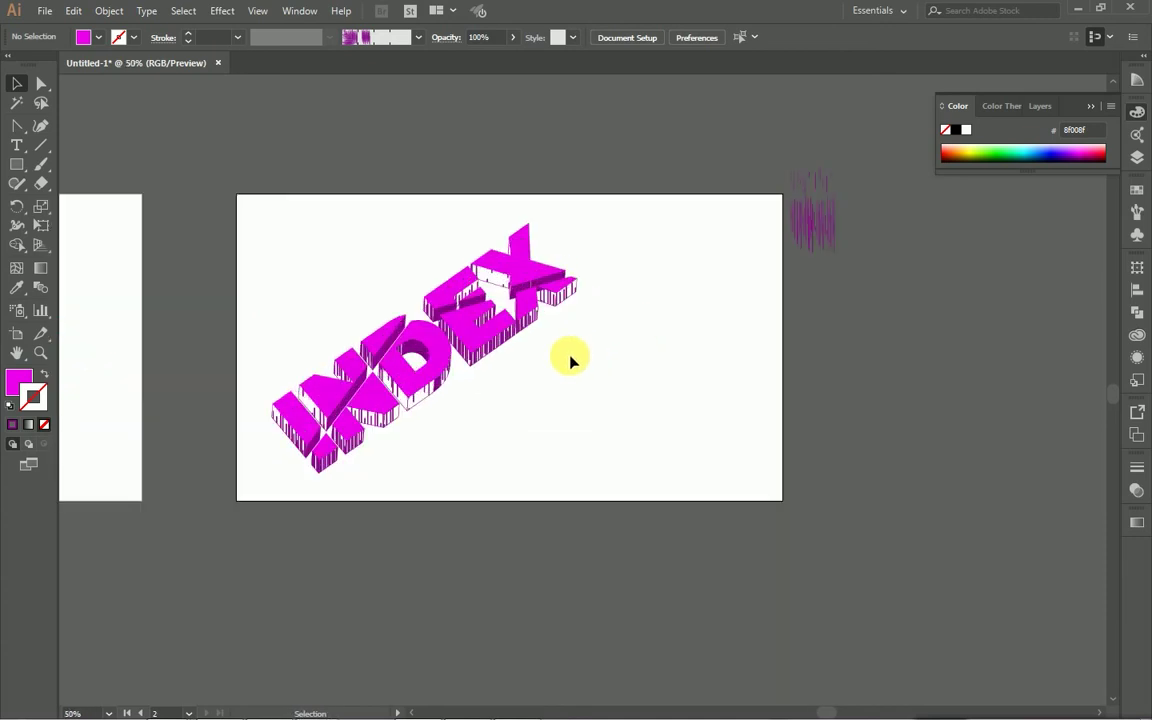
pyautogui.scroll(1, 570, 358)
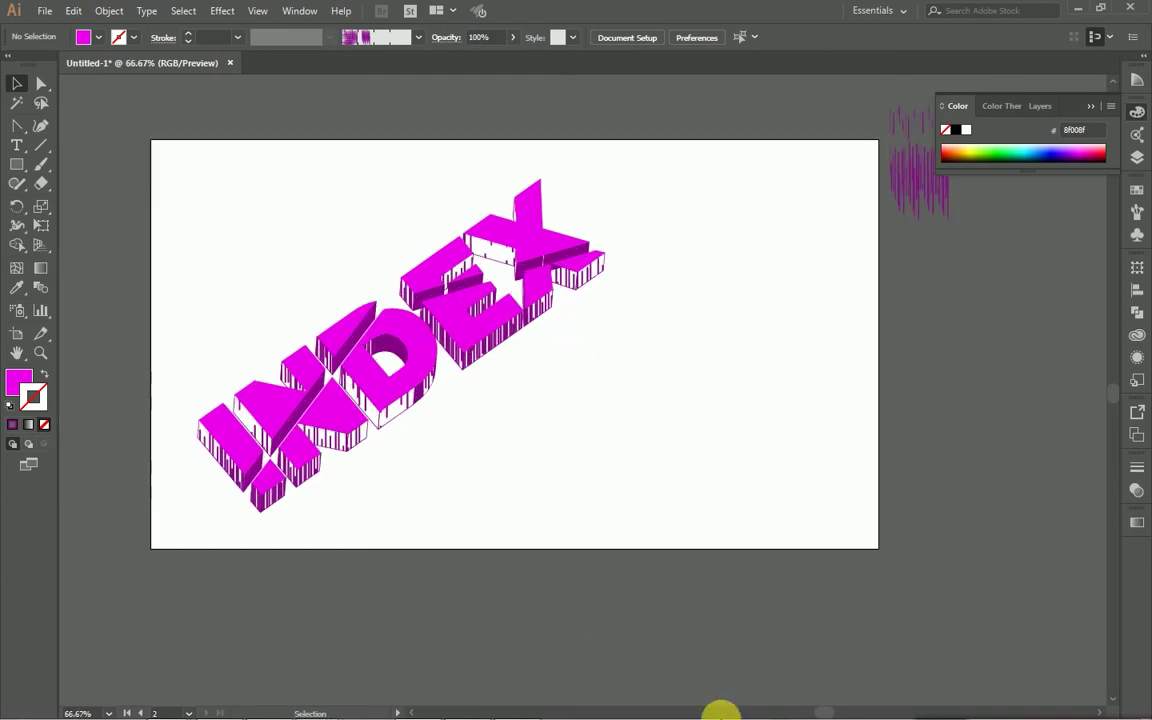